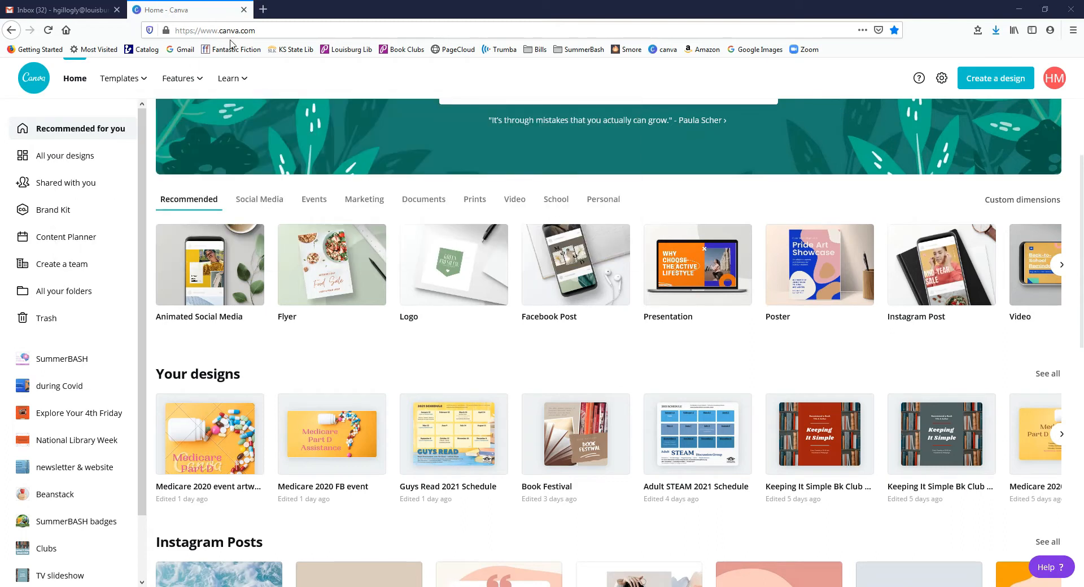
- Create a new blank design with custom dimensions of 13 in wide by 11 in high
click(992, 89)
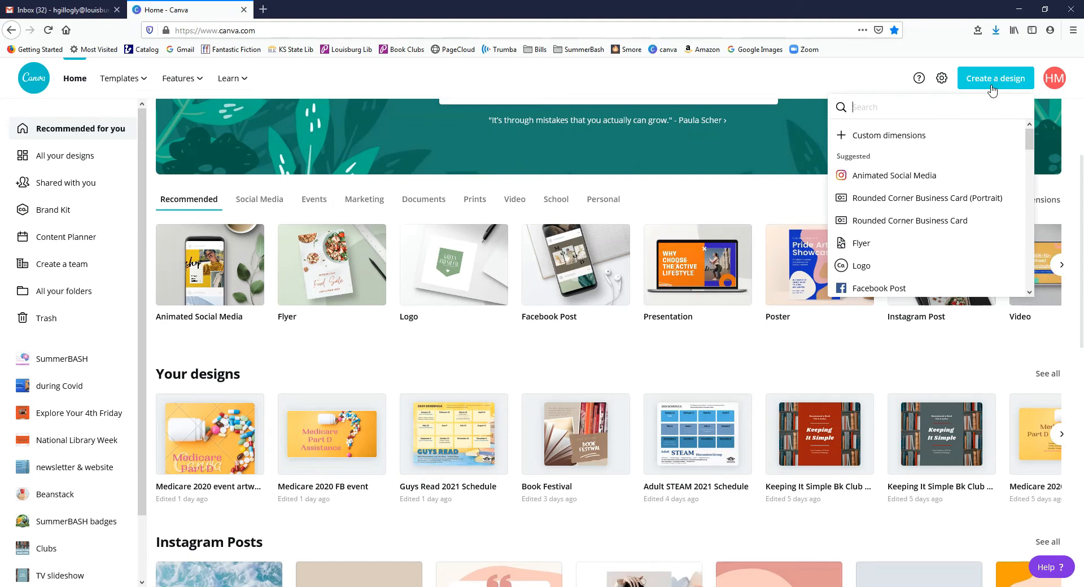
click(919, 143)
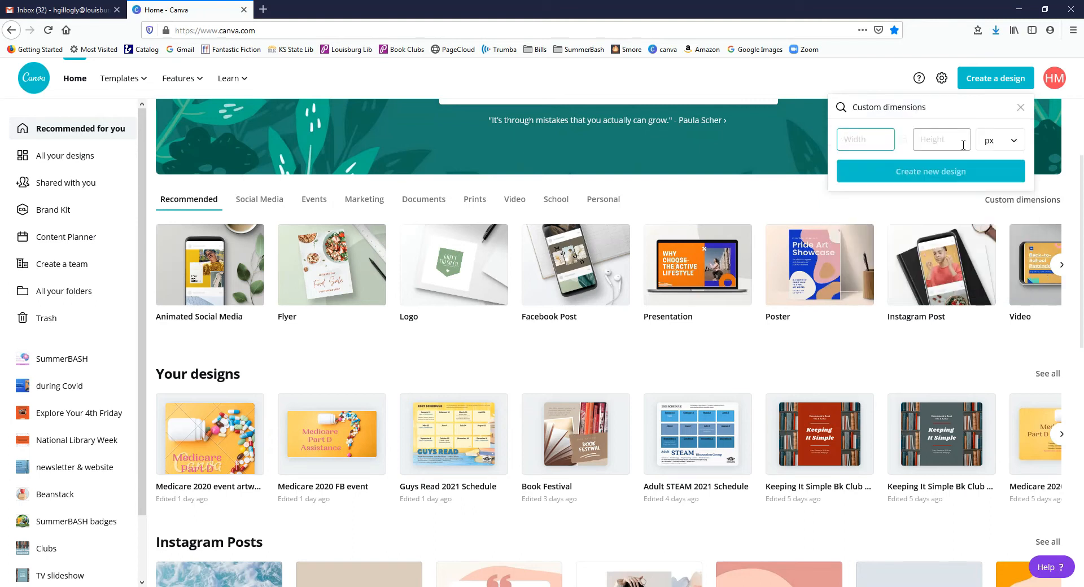
click(1018, 147)
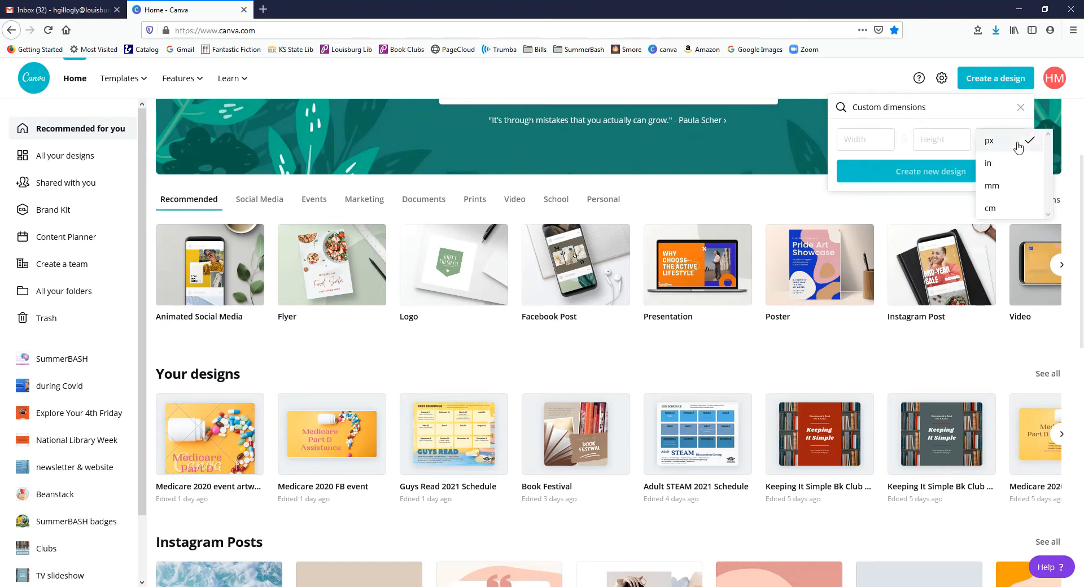
click(988, 163)
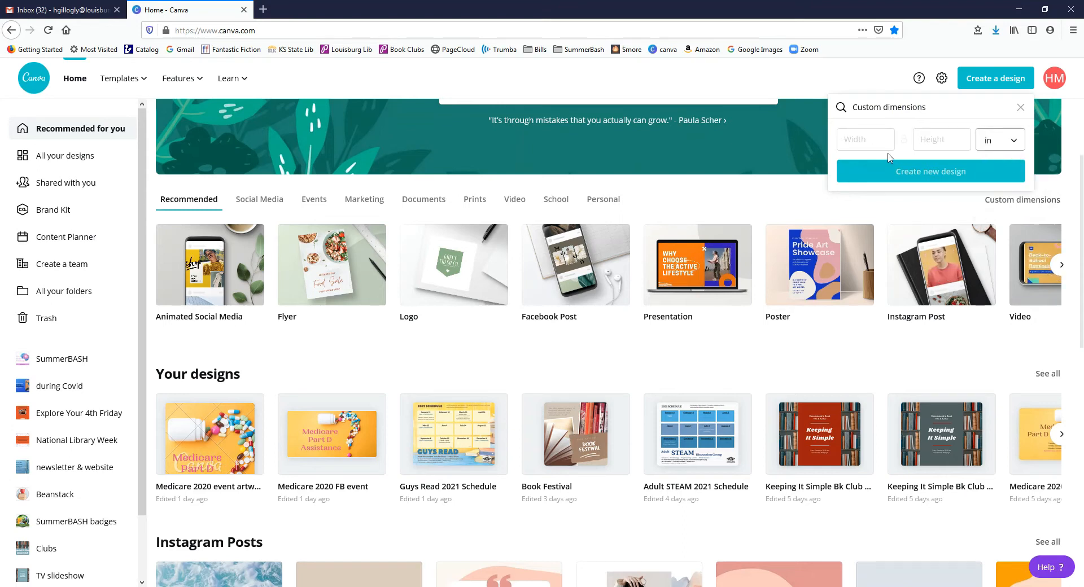
click(871, 147)
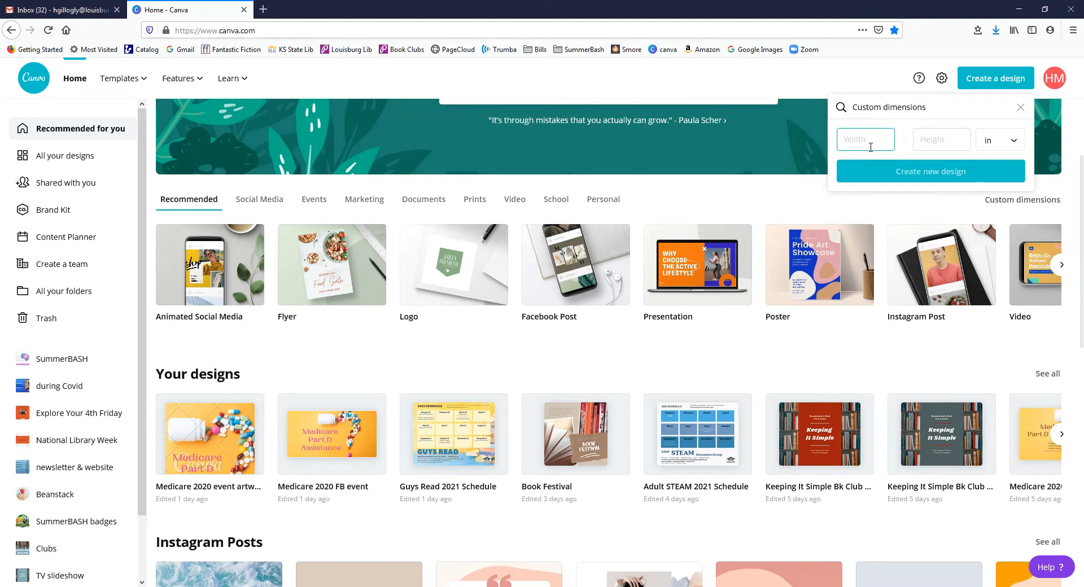
text(11)
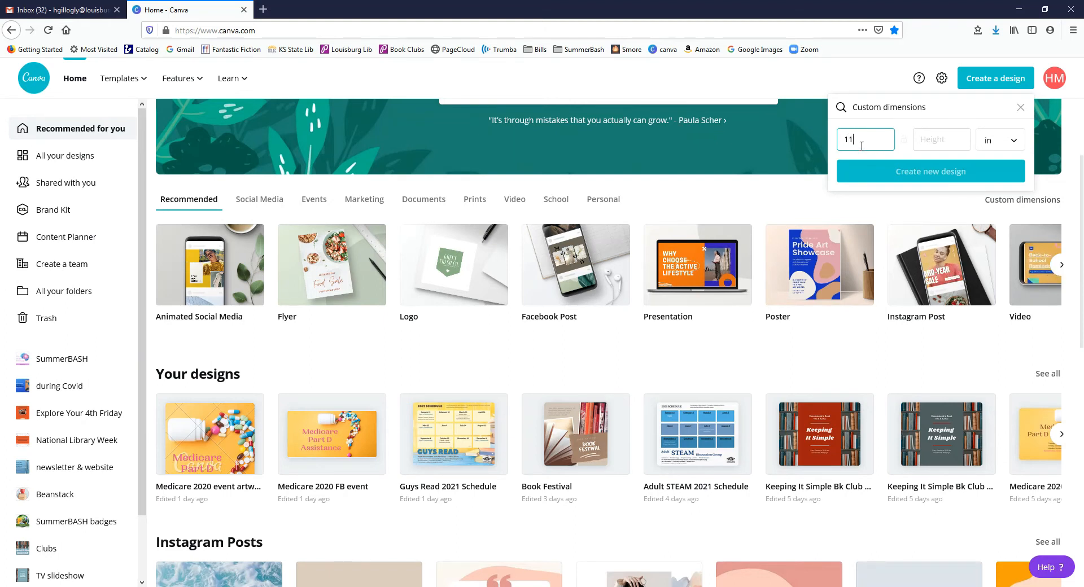
key(BackSpace)
text(3)
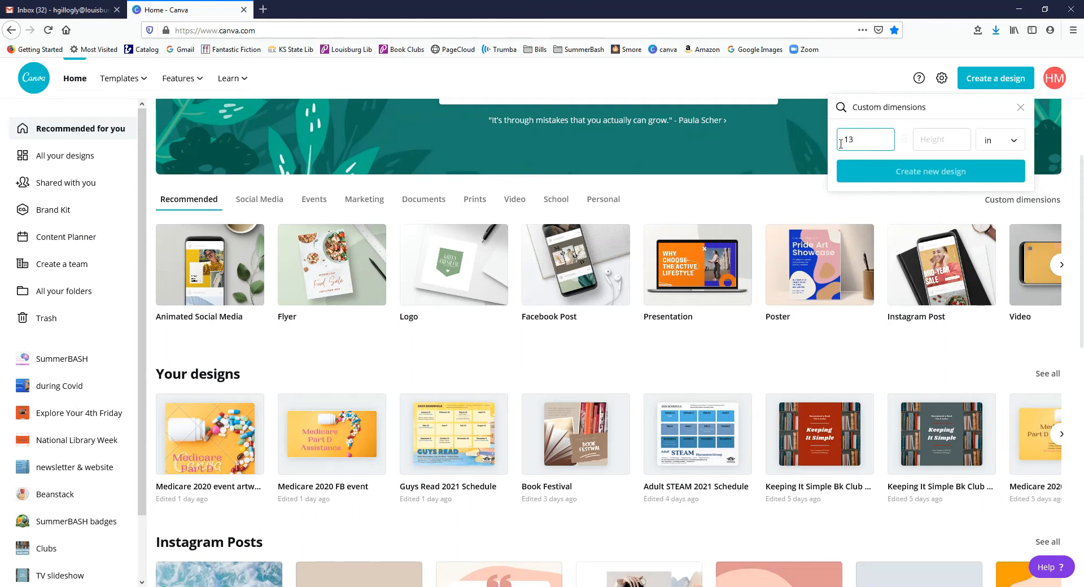
click(954, 140)
text(11)
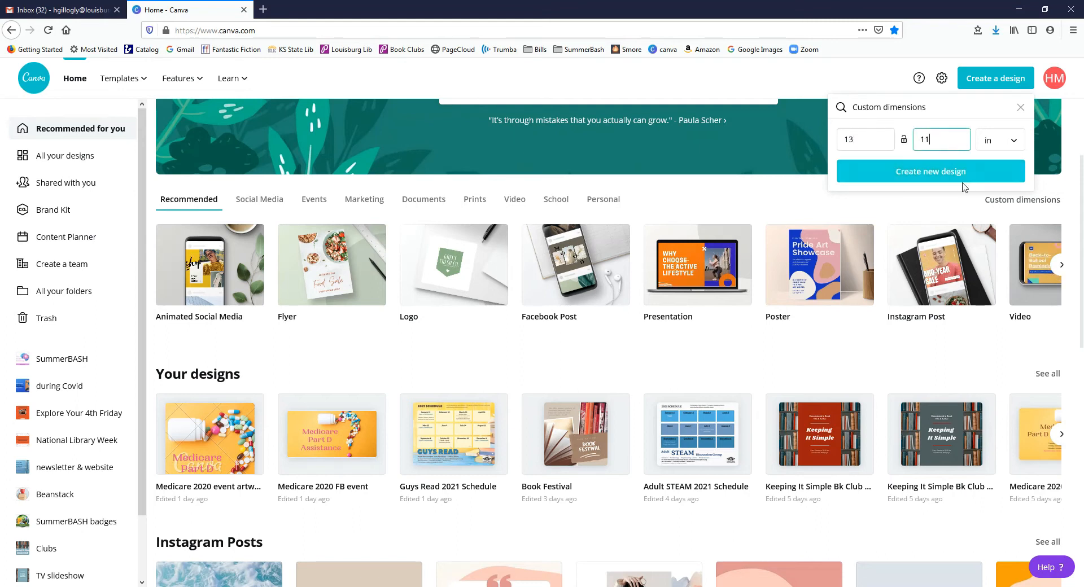
click(959, 175)
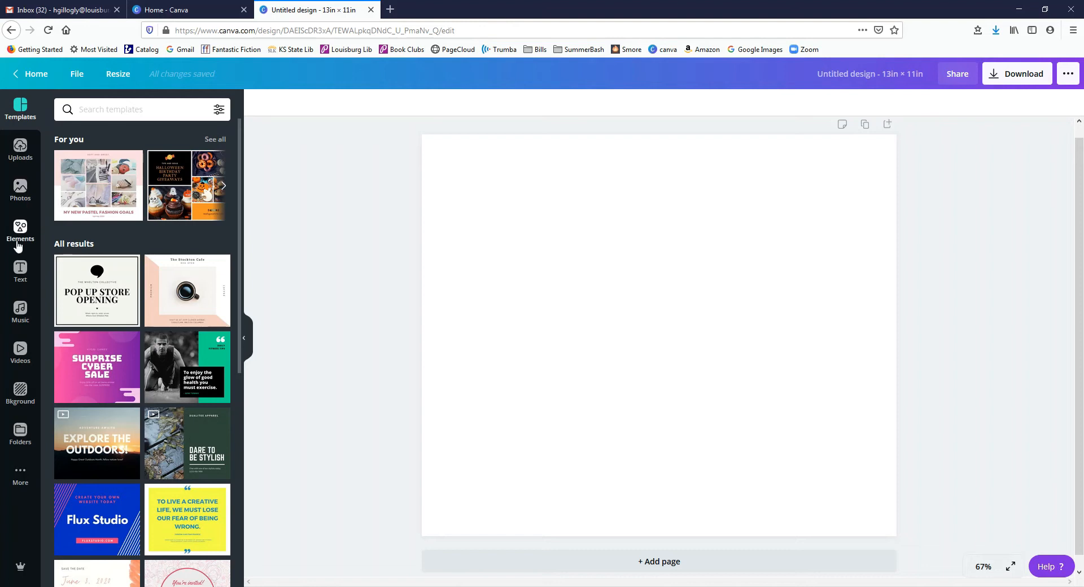
- Add a heading reading "Home" and place it horizontally centred near the top of the page
click(22, 271)
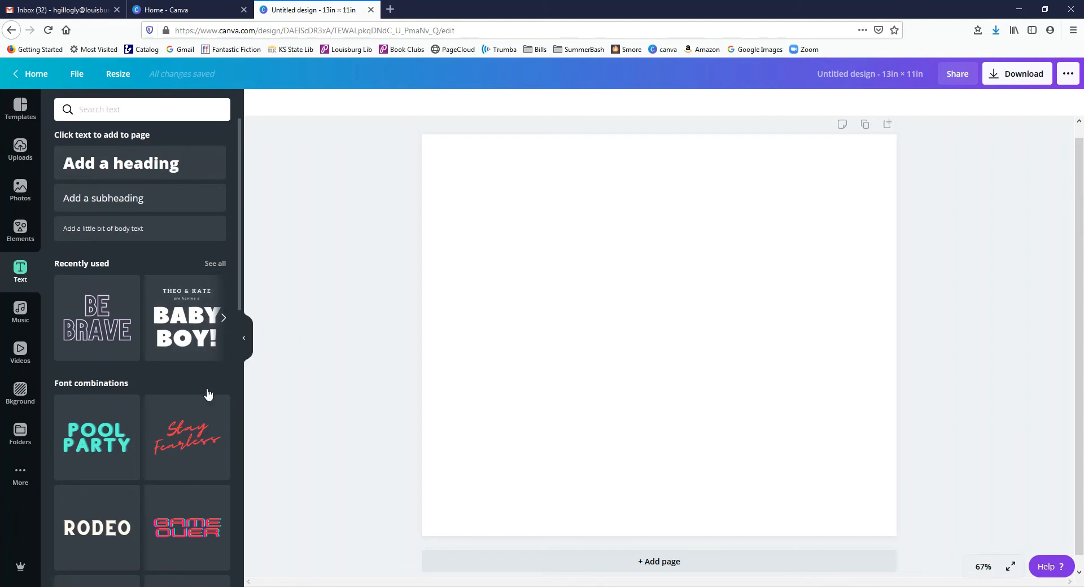
scroll(206, 398, down, 8)
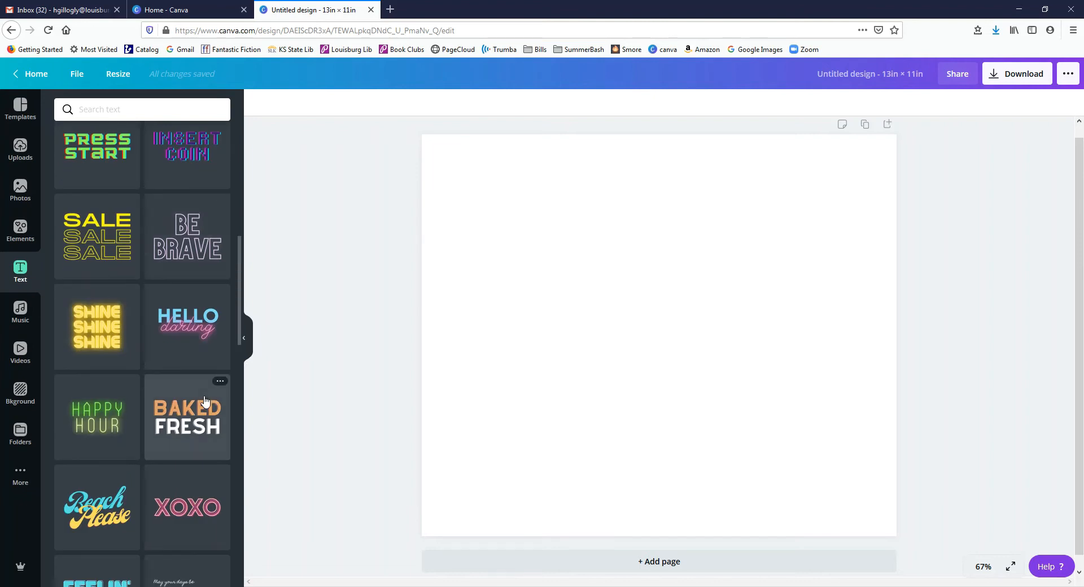
scroll(205, 401, up, 8)
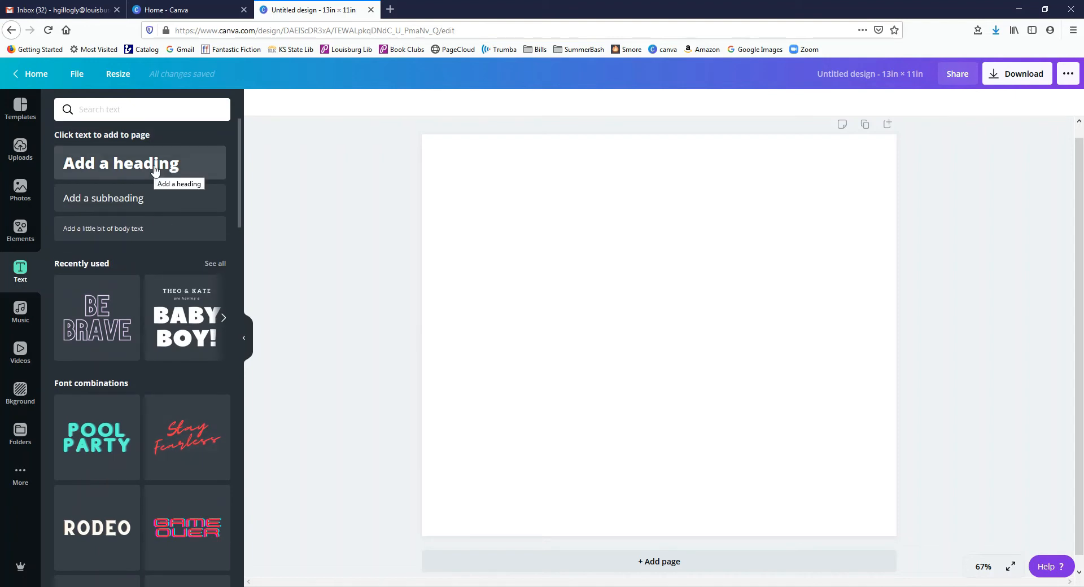
click(148, 172)
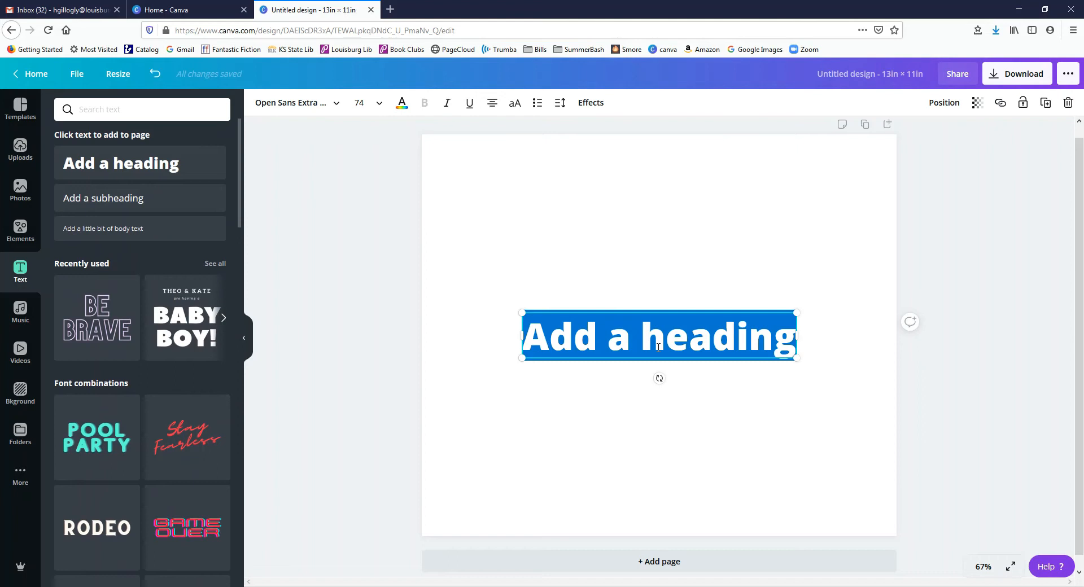
text(Home)
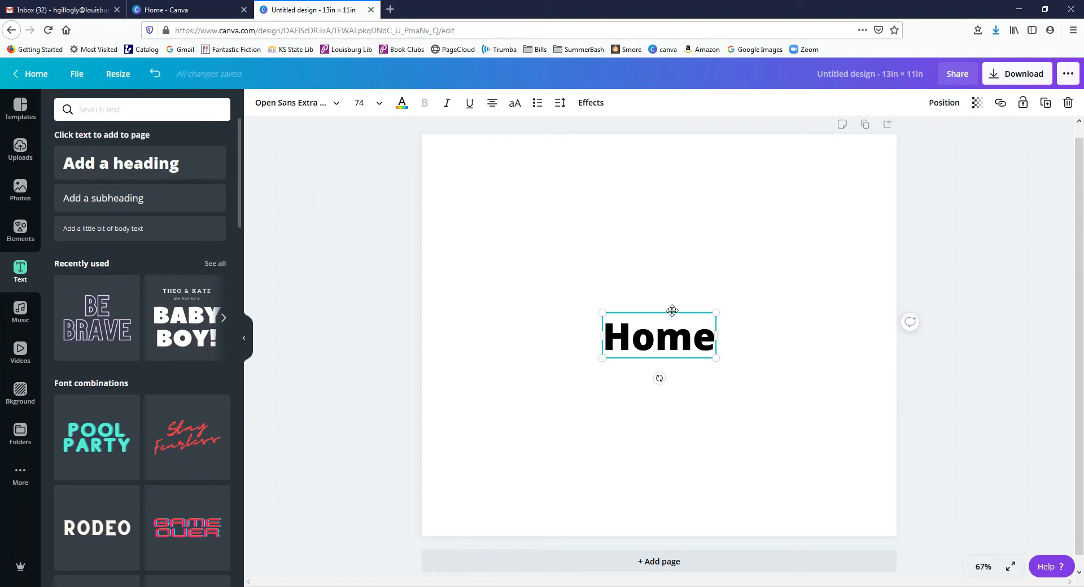
mouse_move(672, 310)
mouse_down()
mouse_move(666, 278)
mouse_move(679, 280)
mouse_move(673, 311)
mouse_up()
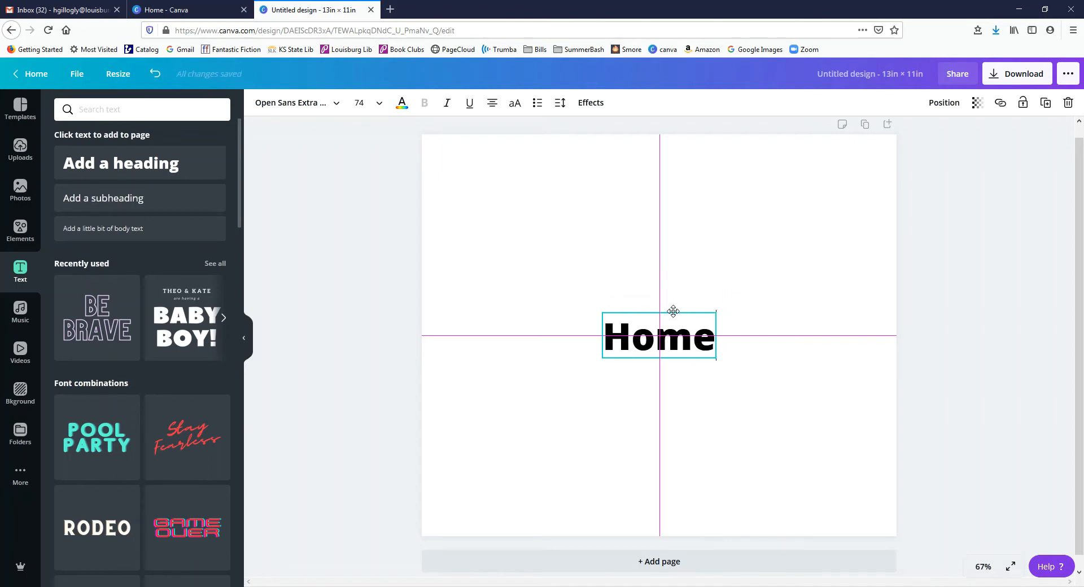
drag(672, 311, 670, 175)
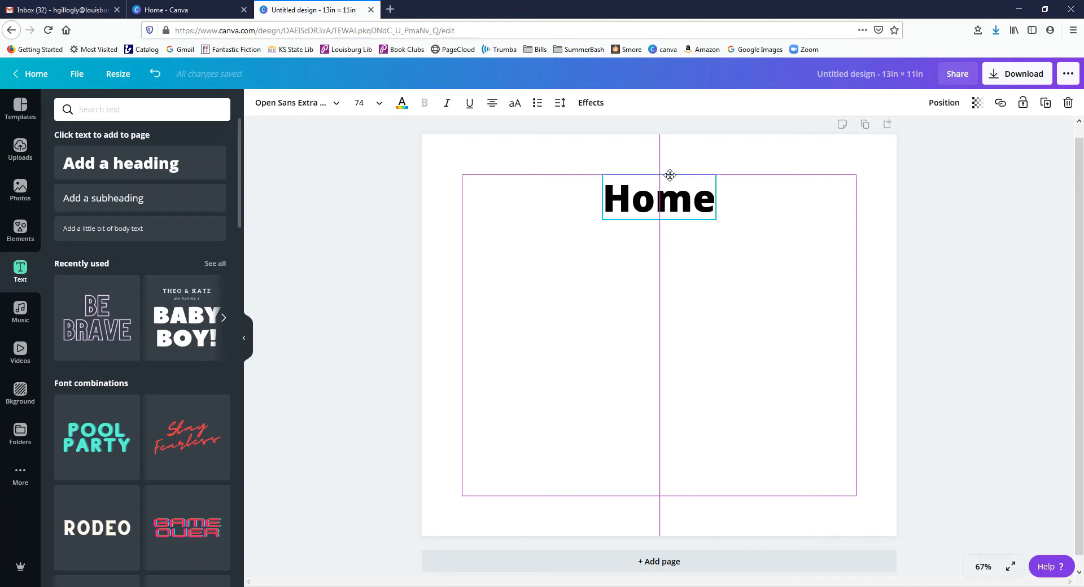
mouse_move(670, 175)
mouse_down()
mouse_move(670, 156)
mouse_move(673, 175)
mouse_up()
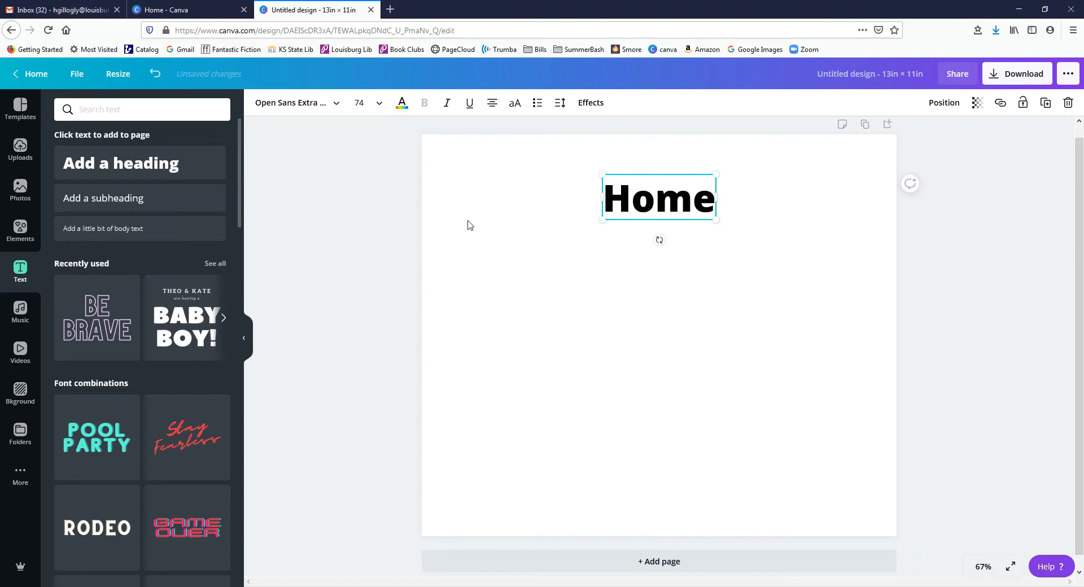
- Set the "Home" heading's font to Monument, then enlarge it to about size 104 and re-centre it near the page's top
click(314, 110)
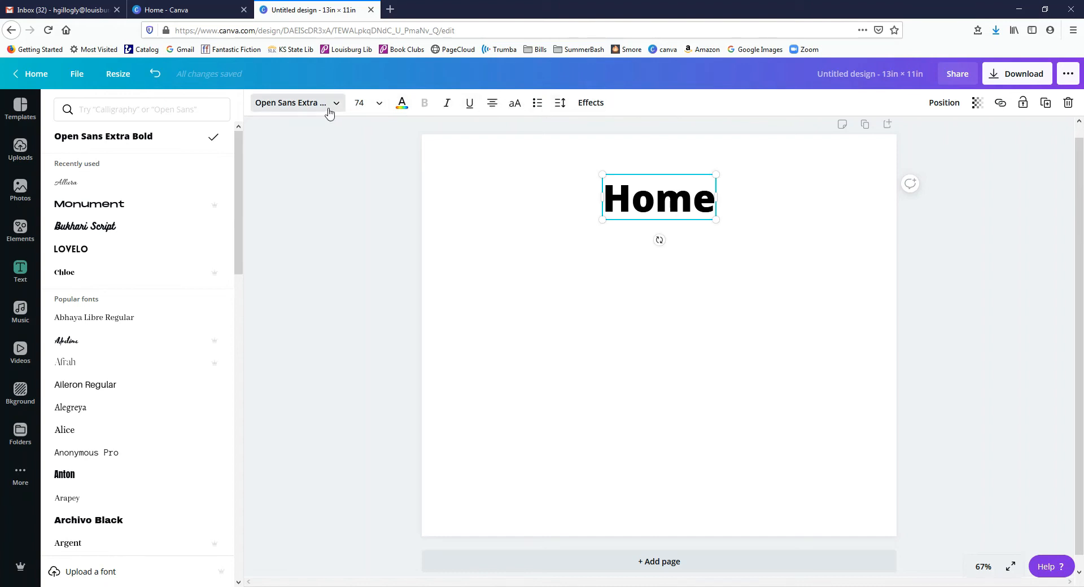
click(118, 209)
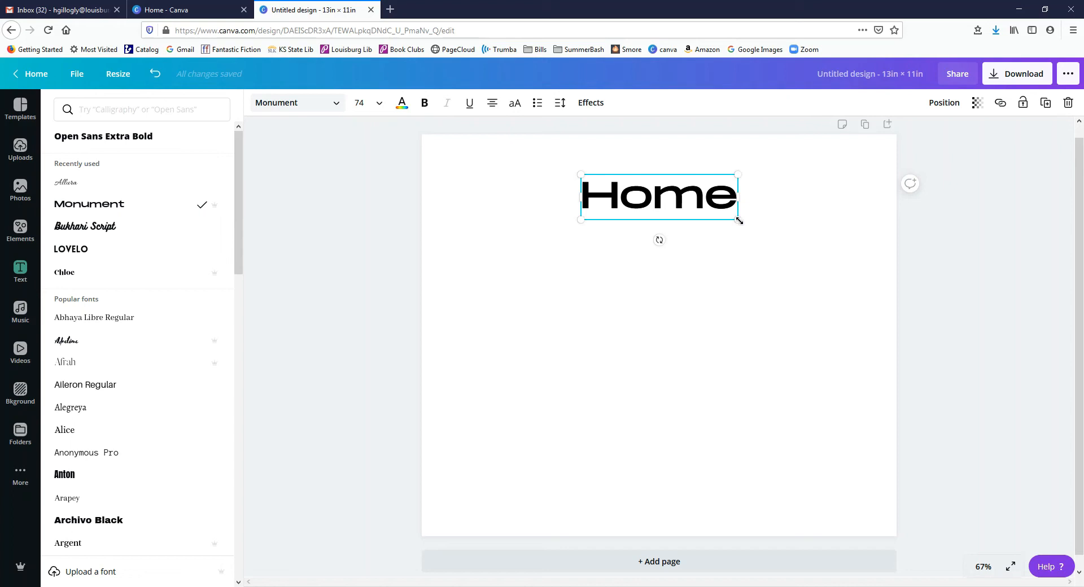
drag(738, 220, 796, 254)
drag(764, 175, 730, 167)
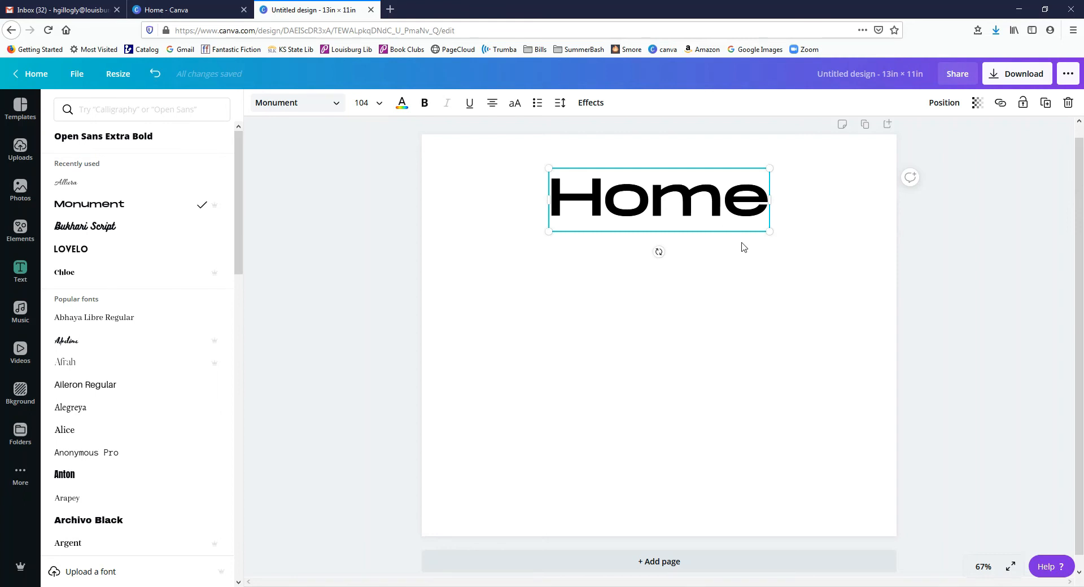
click(807, 248)
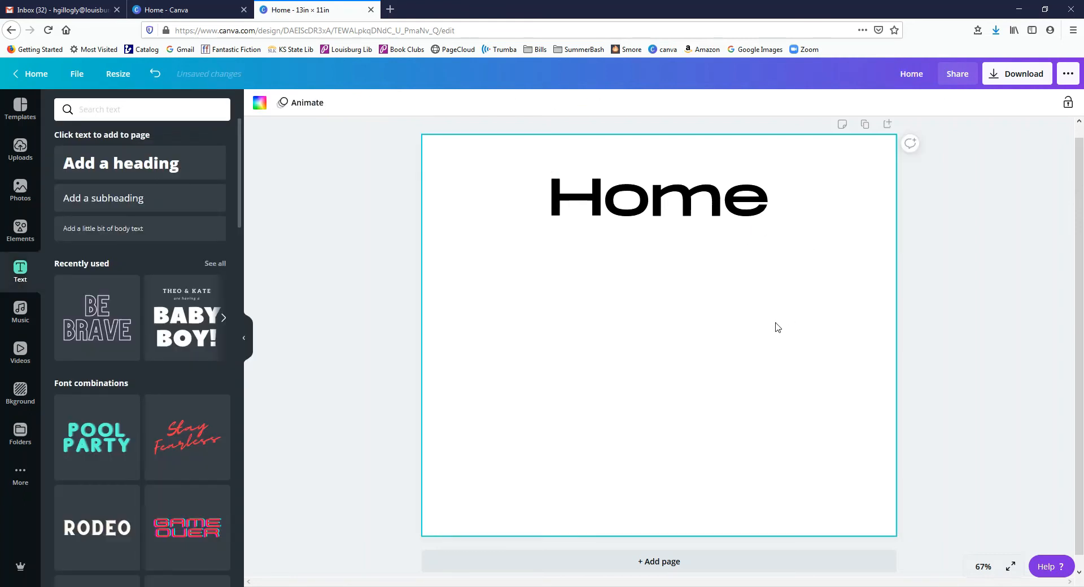
- Duplicate the "Home" heading twice, placing one copy mid-page and the other between it and the original, all horizontally centred
click(744, 209)
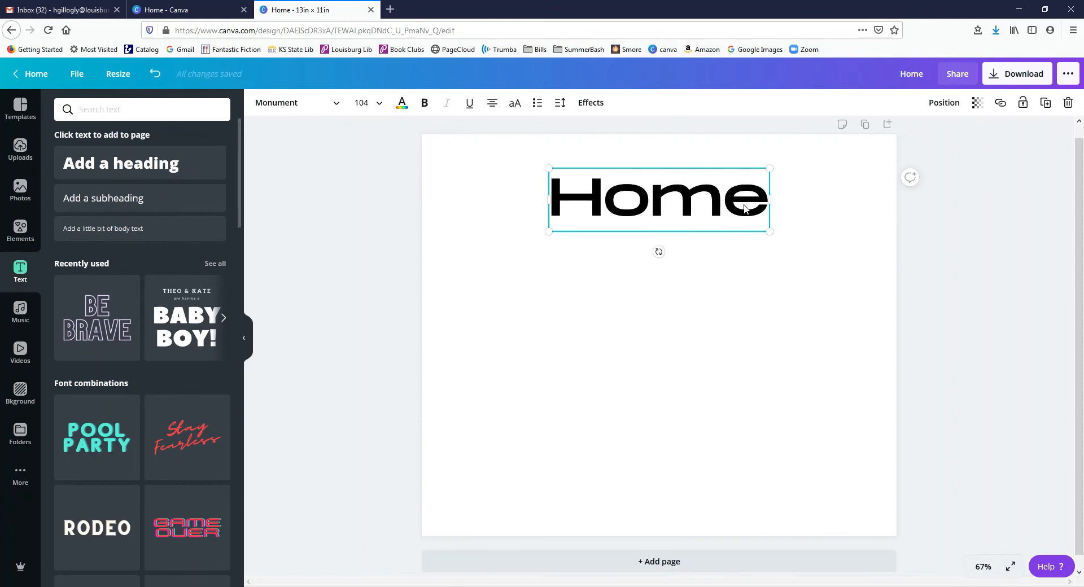
key(ctrl+d)
drag(746, 223, 738, 356)
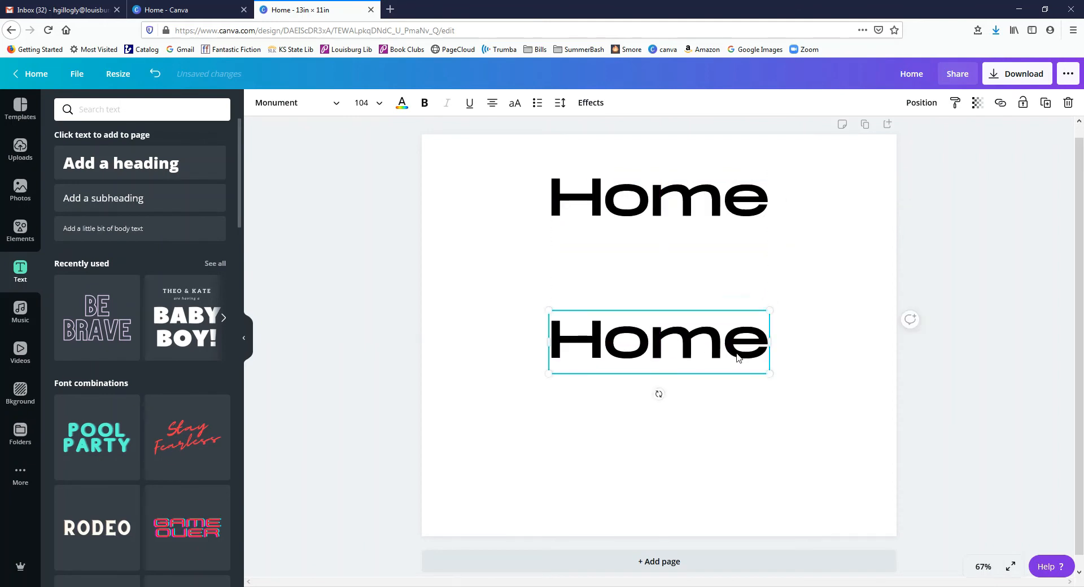
key(ctrl+d)
drag(767, 214, 754, 259)
- Replace the middle heading's text with "Sweet" and set its font to Allura
double_click(714, 257)
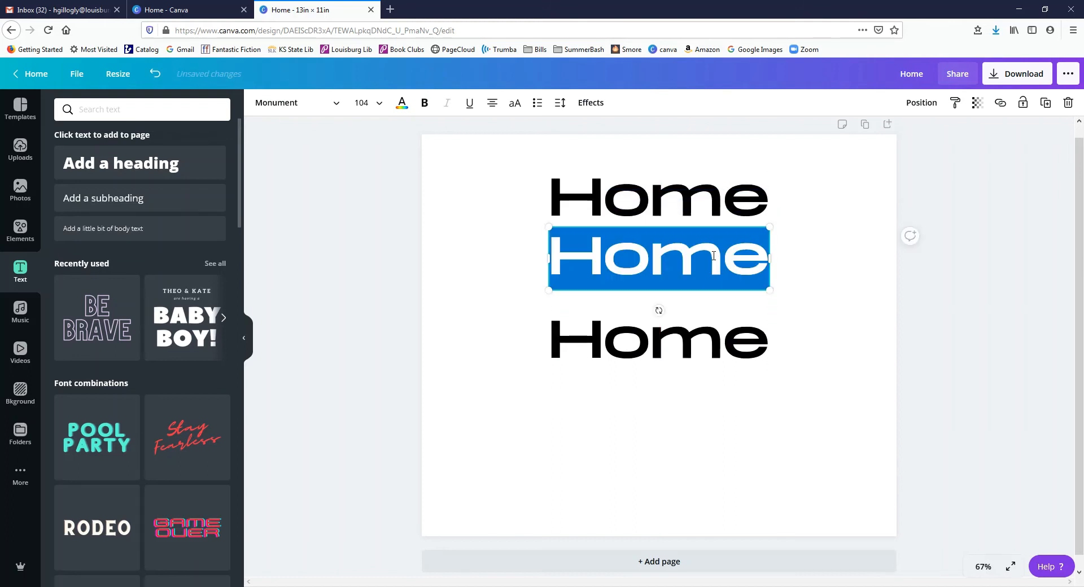
text(Sweet)
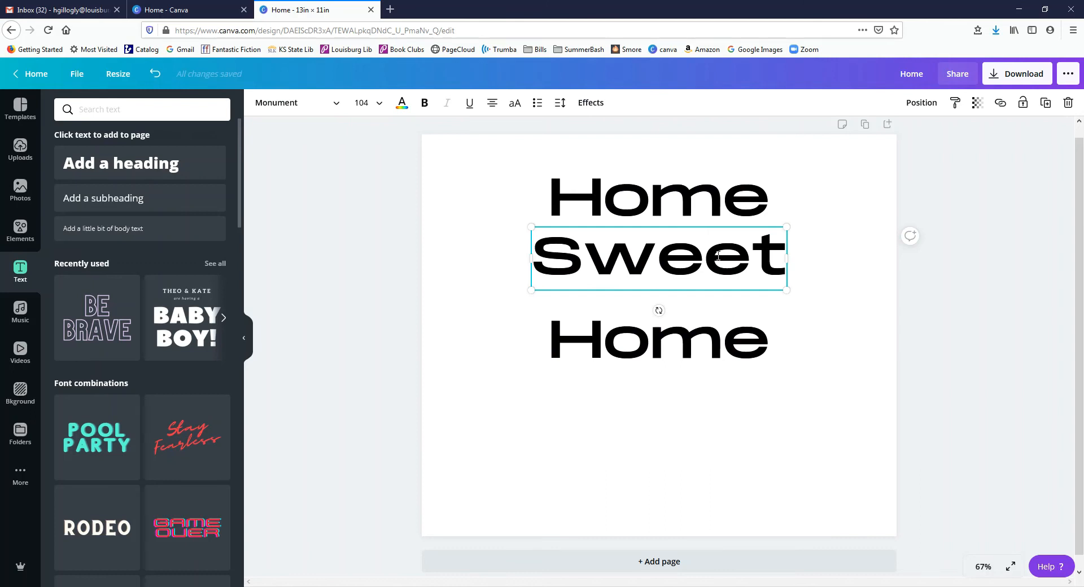
click(330, 109)
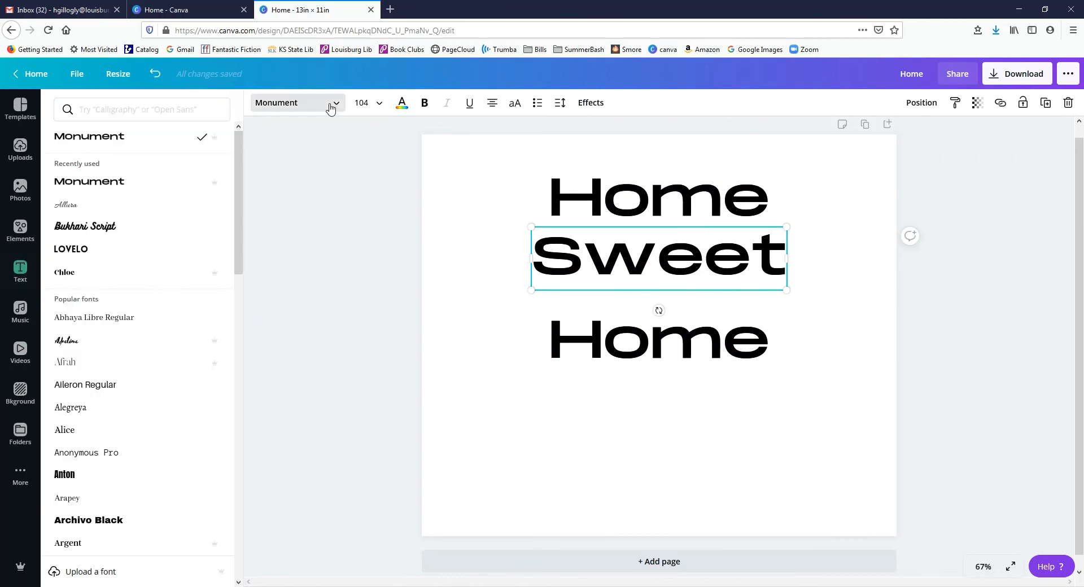
click(130, 208)
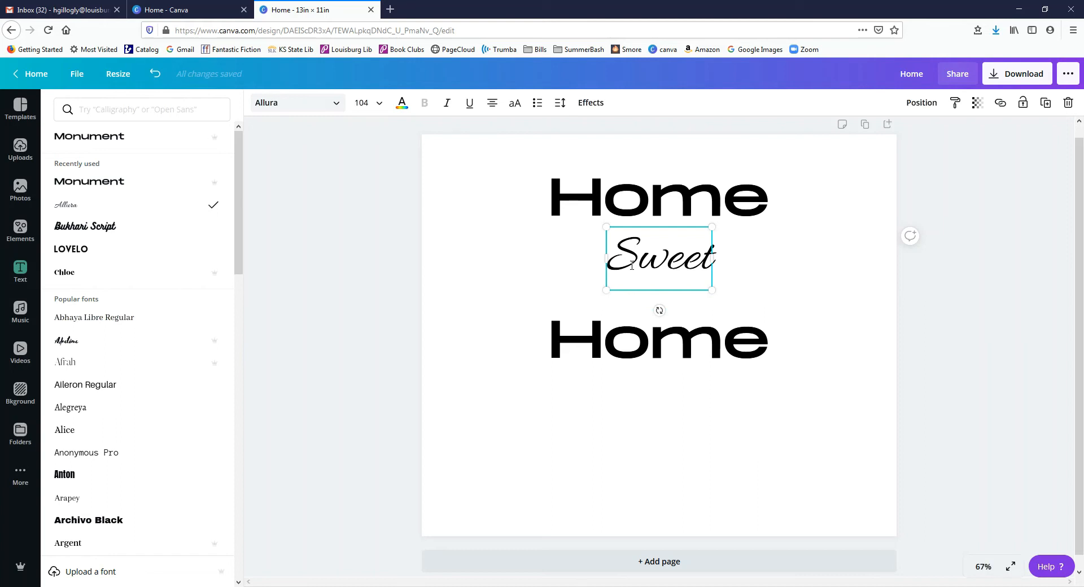
- Enlarge "Sweet" to about size 193 and centre it horizontally between the two "Home" lines
drag(712, 290, 792, 359)
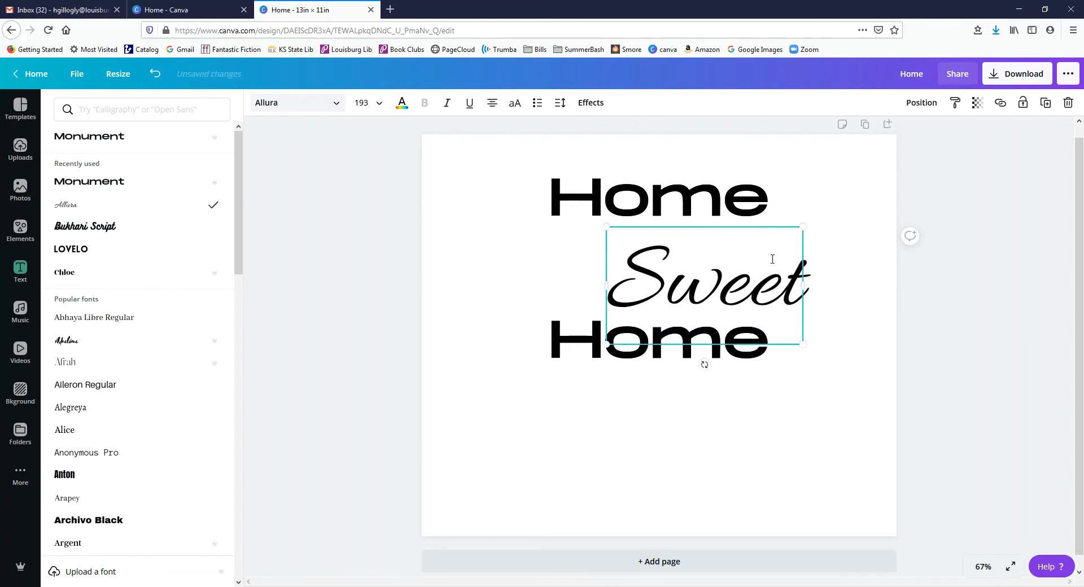
drag(789, 225, 744, 223)
key(Escape)
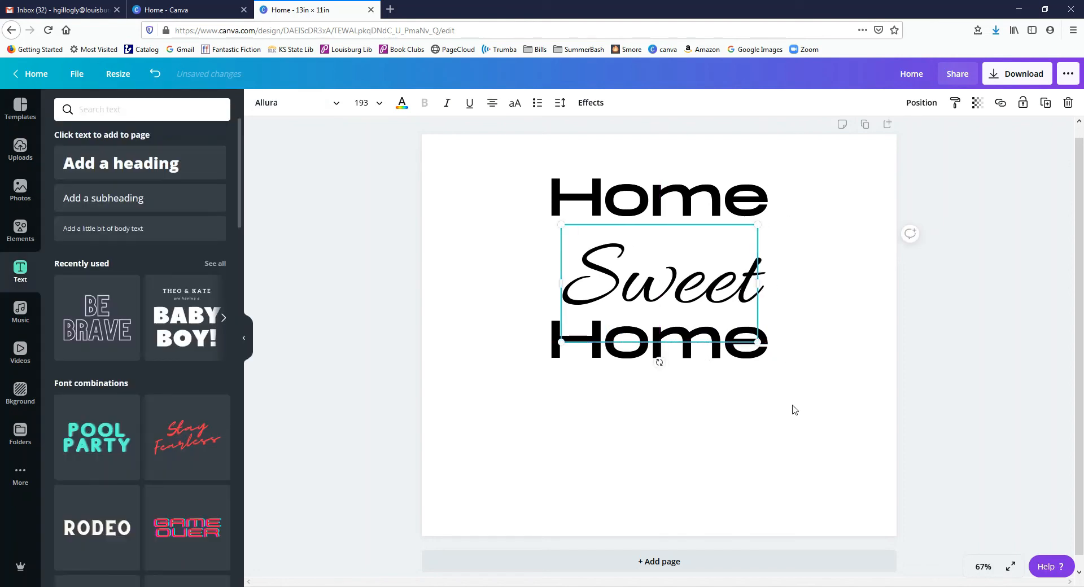
click(793, 427)
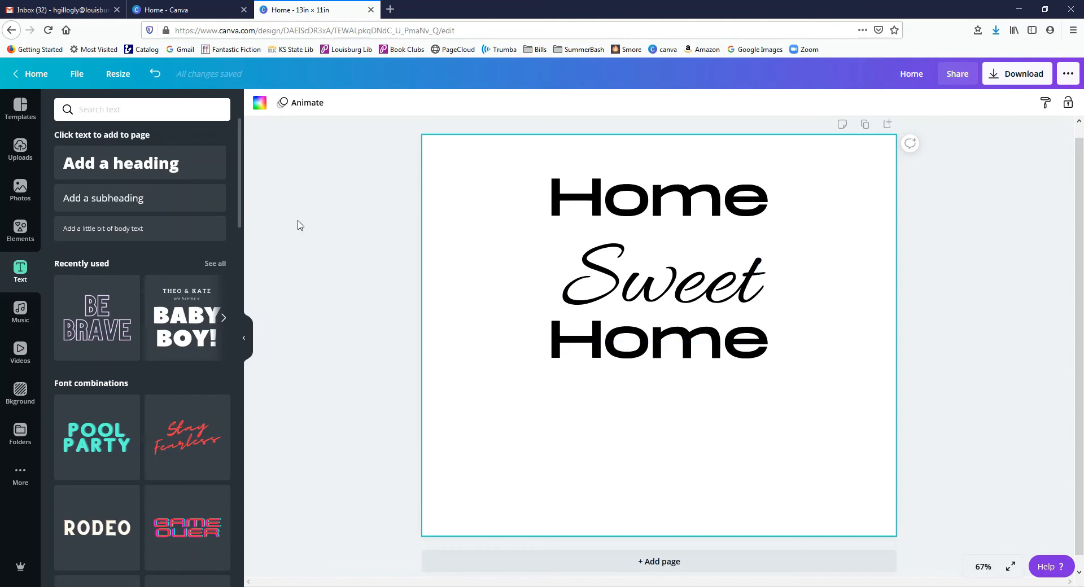
- Search the design elements for "house" graphics
click(26, 230)
click(139, 113)
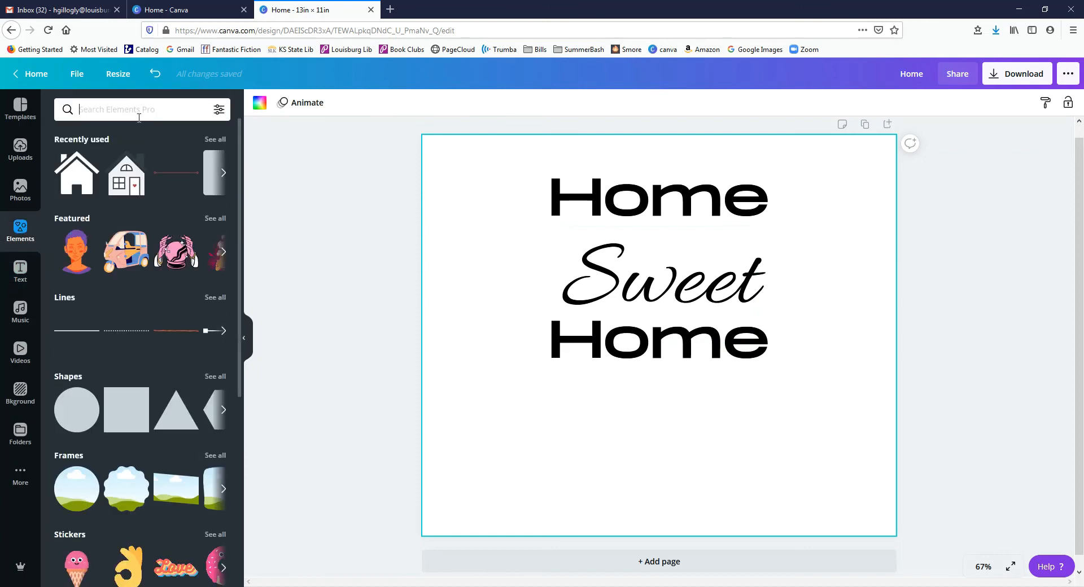
text(h)
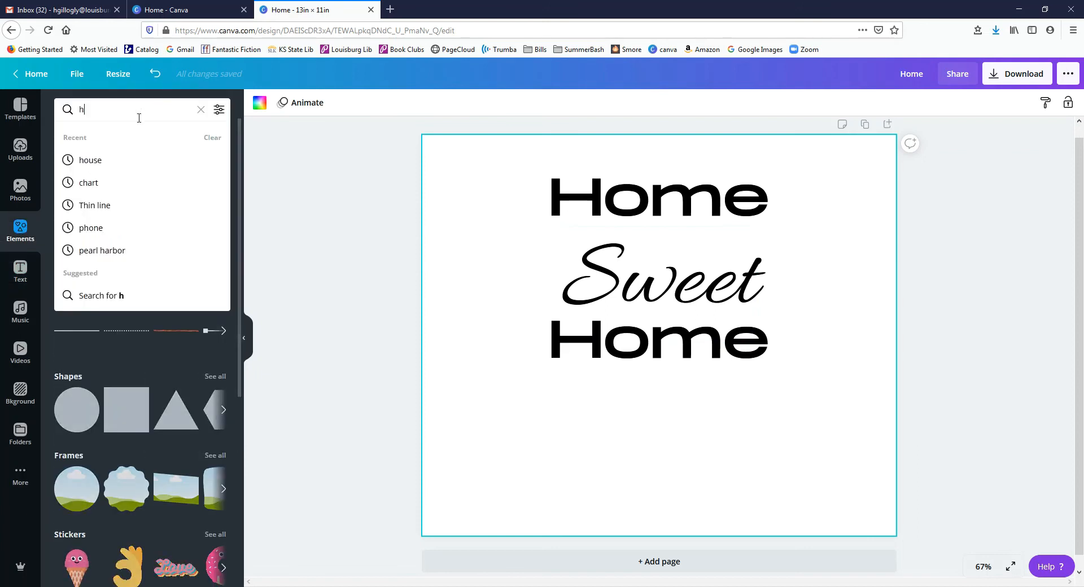
text(ouse)
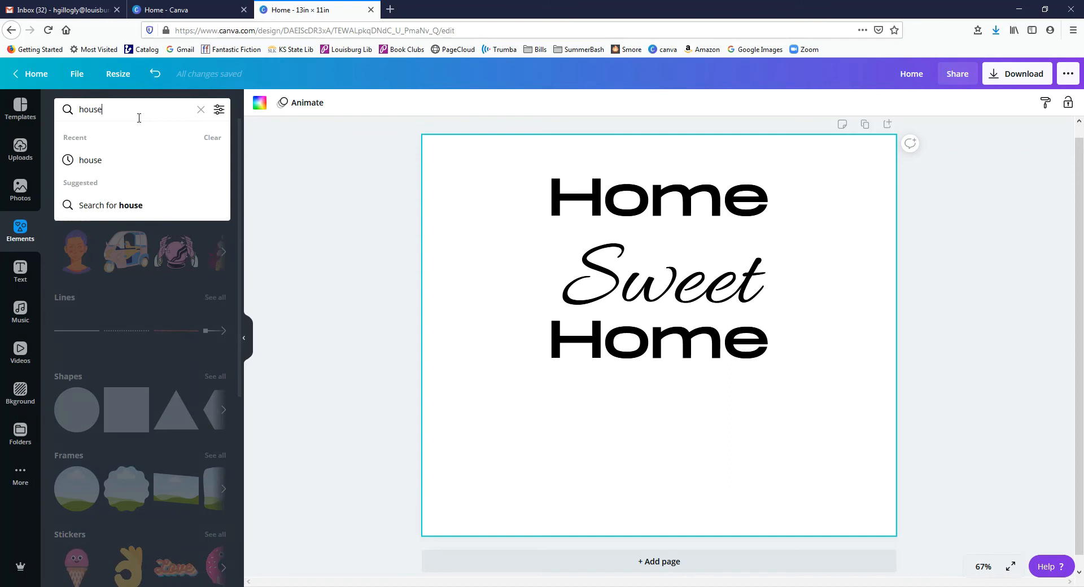
key(Return)
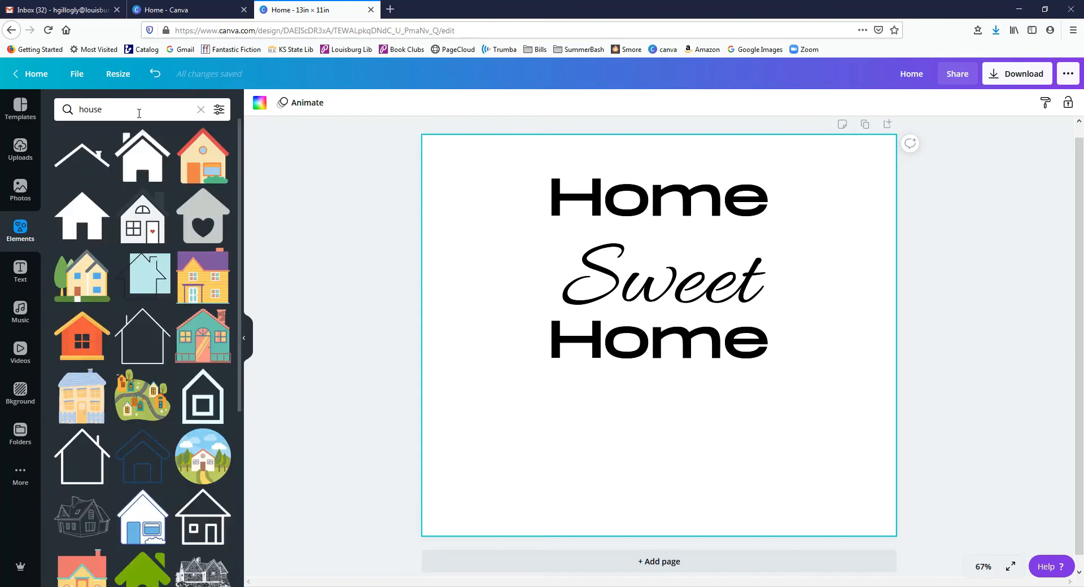
- Search the design elements for "heart" graphics instead
drag(135, 110, 76, 108)
text(heart)
key(Return)
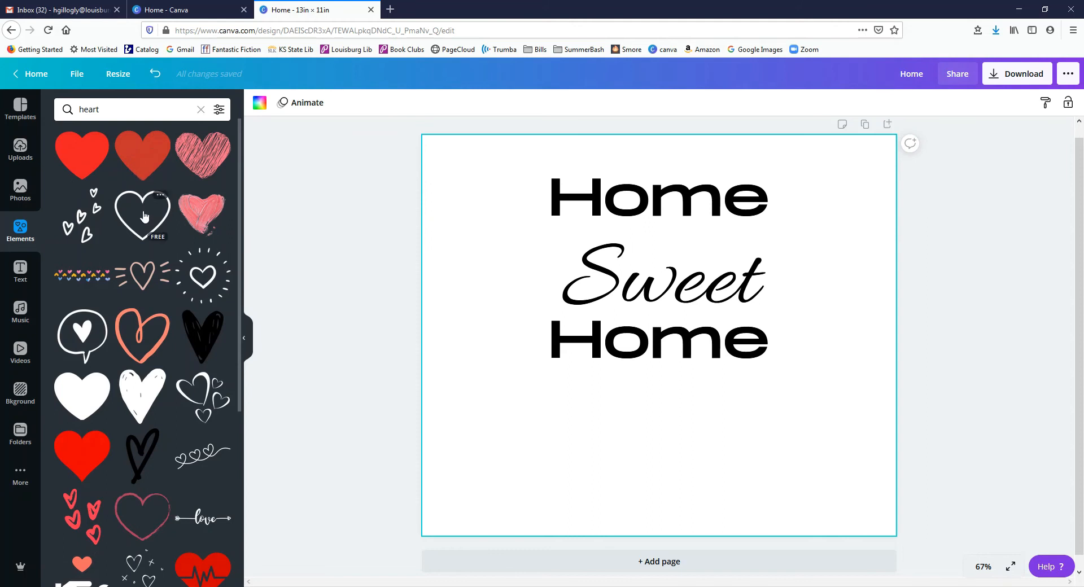
- Add the solid dark-red heart graphic, shrink it, and centre it below the lower "Home"
click(148, 170)
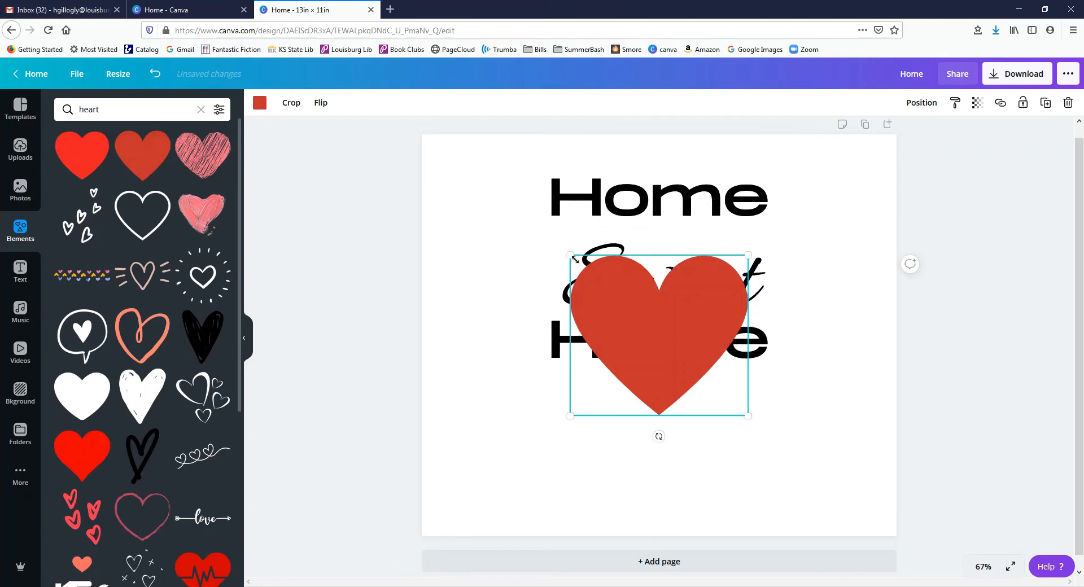
drag(649, 336, 644, 443)
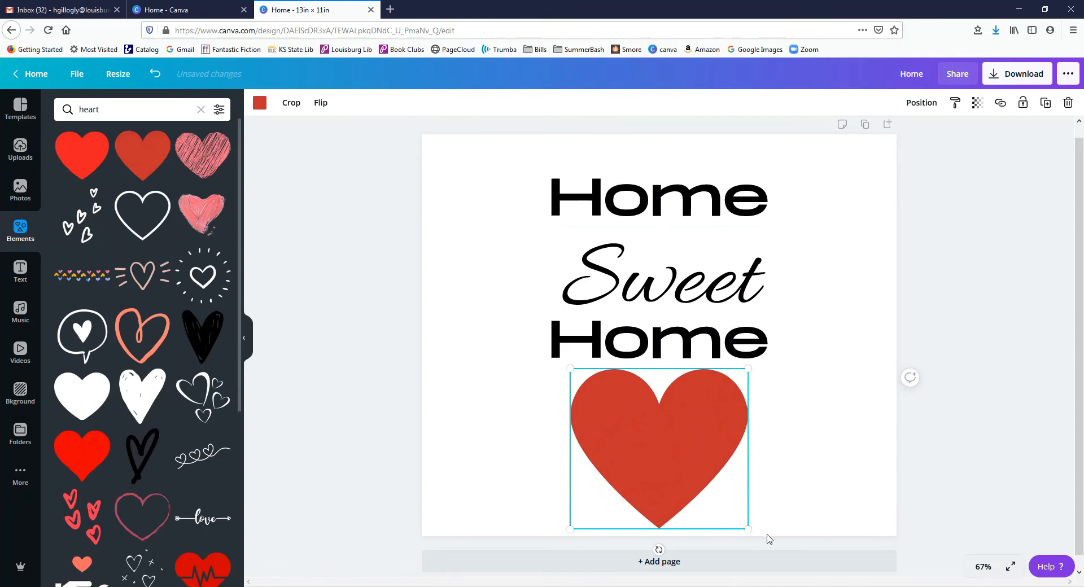
drag(749, 529, 694, 479)
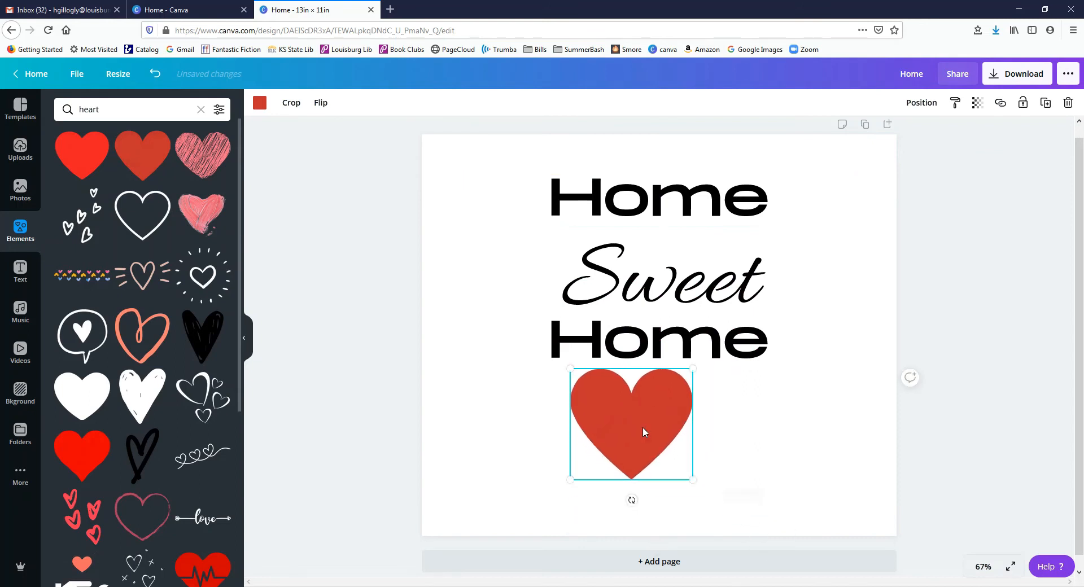
drag(641, 431, 669, 441)
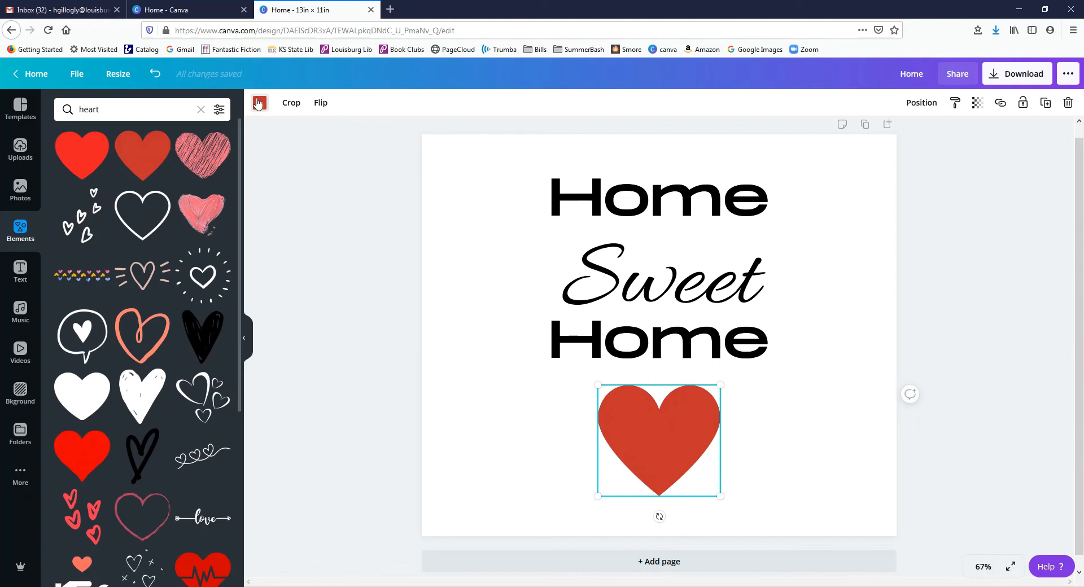
- Recolour the heart black, shrink it slightly, and re-centre it horizontally under the text
click(259, 103)
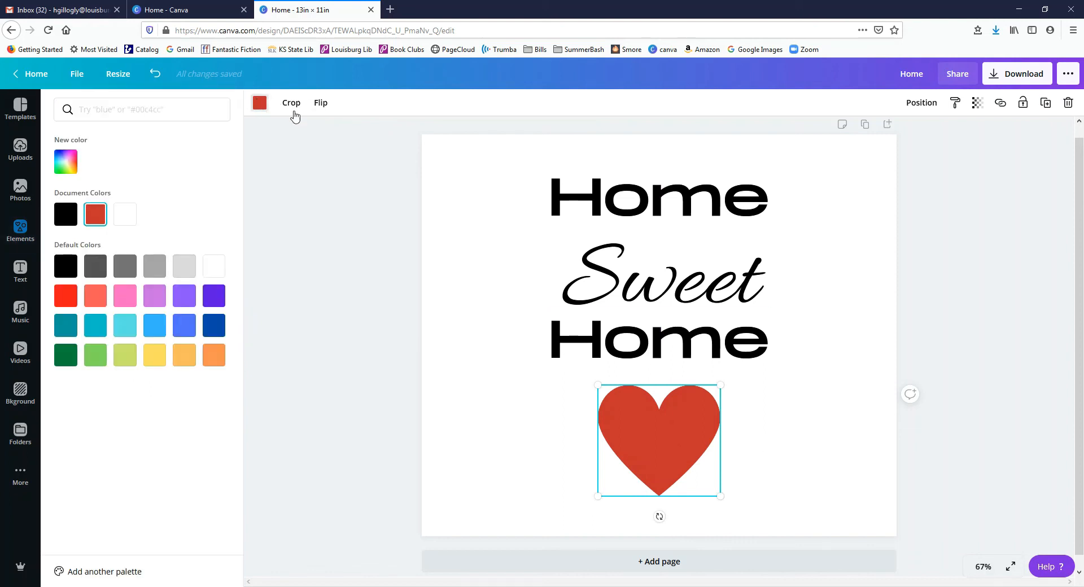
click(66, 222)
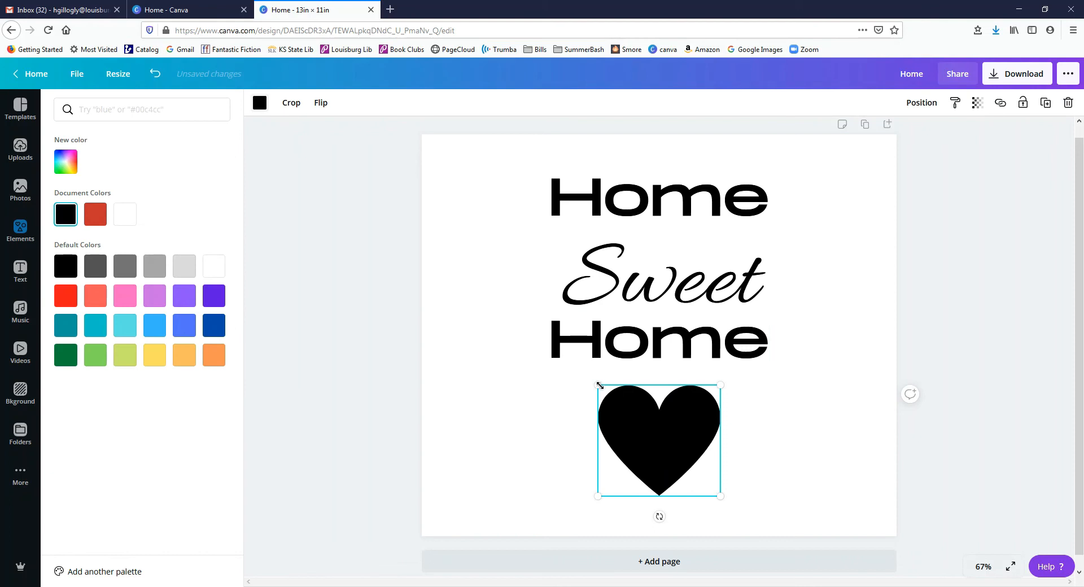
drag(598, 384, 613, 400)
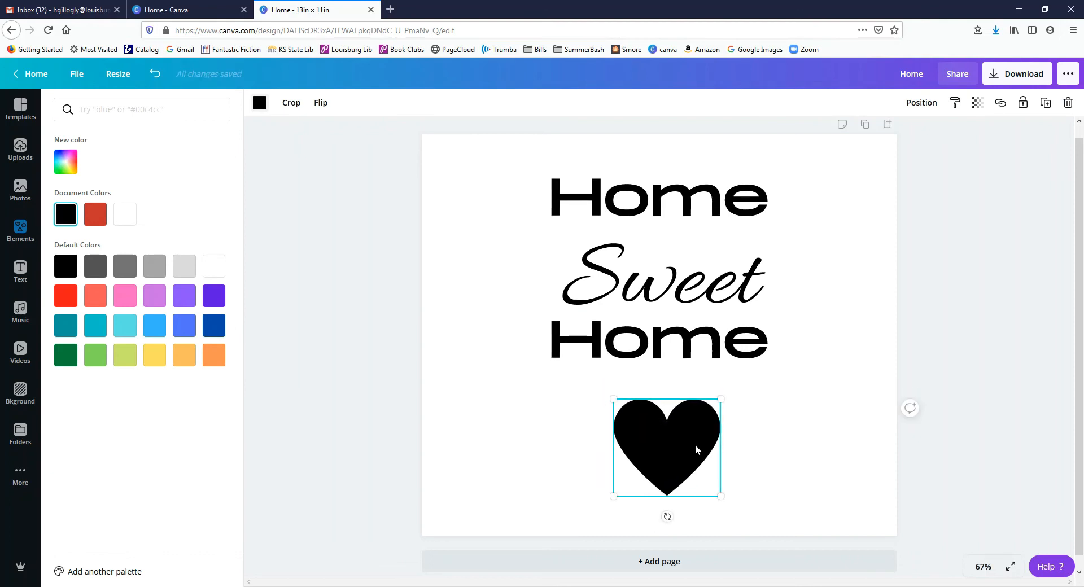
drag(697, 450, 687, 444)
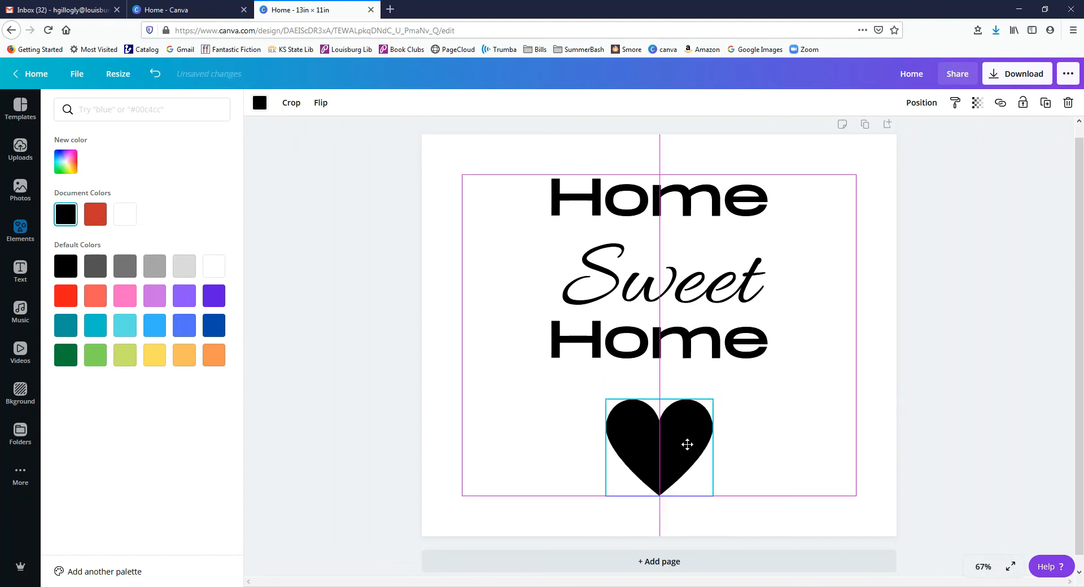
drag(687, 445, 687, 445)
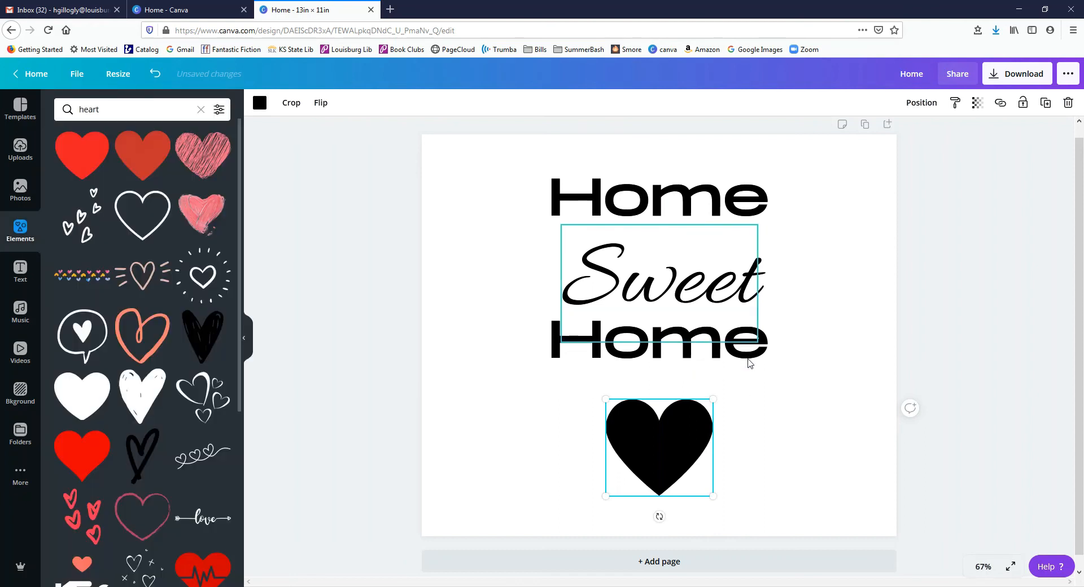
- Shift the lower "Home", "Sweet" and the upper "Home" slightly down to even out the spacing above the heart
drag(554, 372, 554, 376)
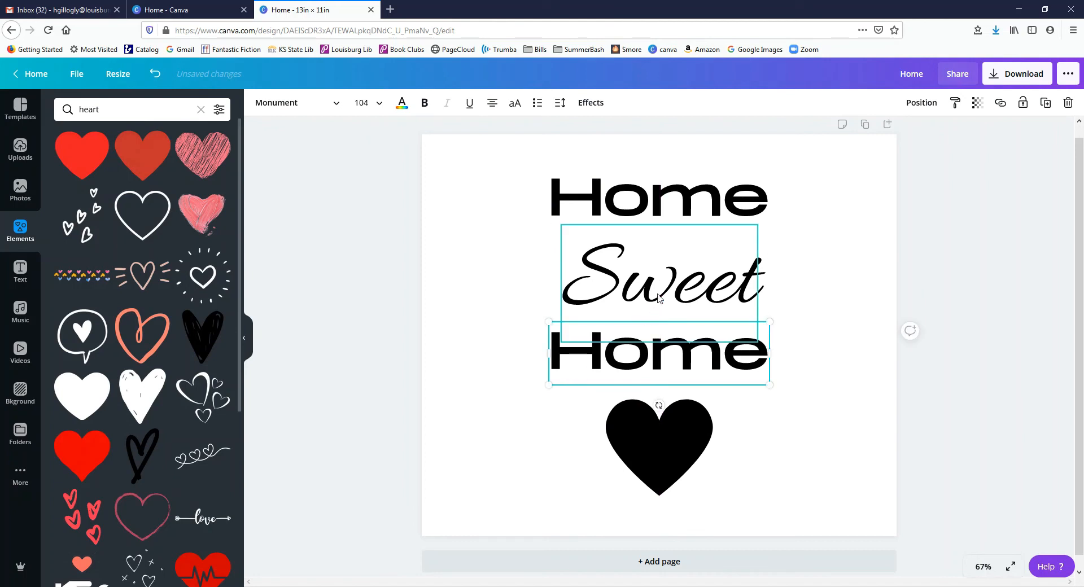
click(654, 294)
drag(654, 293, 657, 295)
drag(722, 202, 719, 207)
click(815, 388)
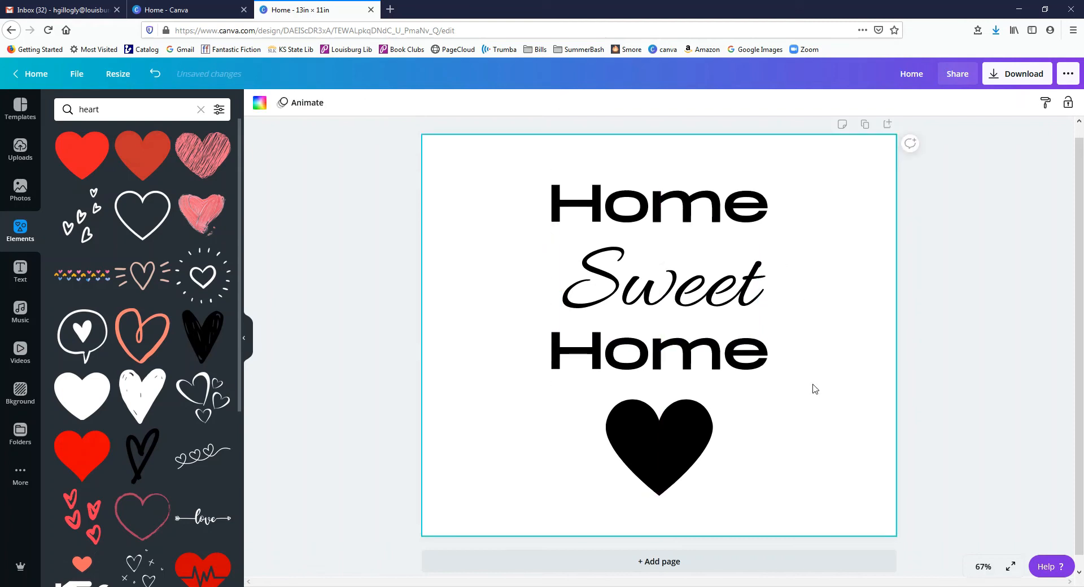
- Nudge "Sweet" slightly to the left so its lettering sits centred between the two "Home" lines
drag(750, 297, 748, 296)
click(814, 388)
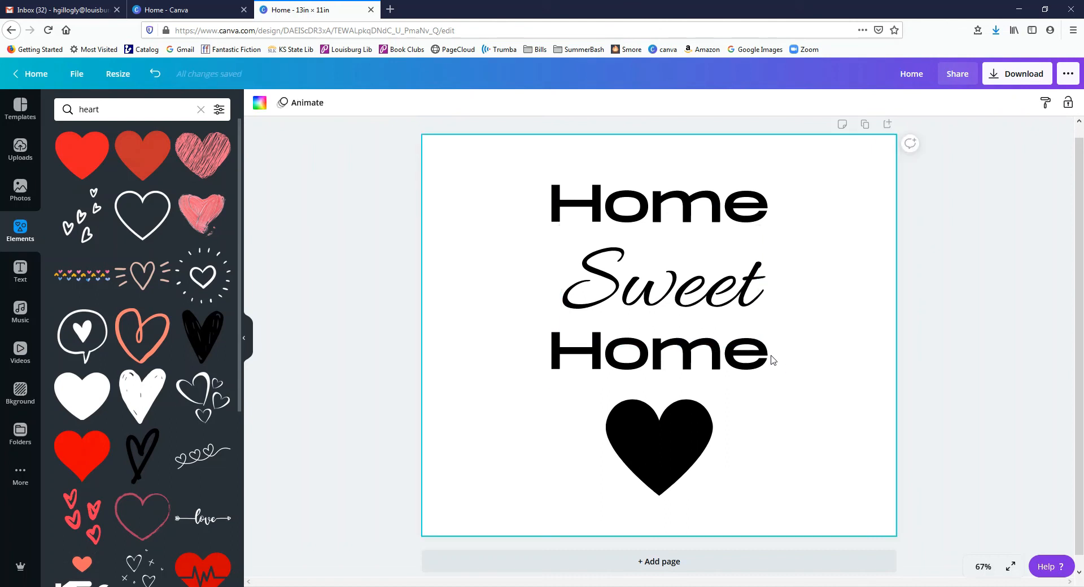
drag(748, 303, 737, 298)
click(815, 337)
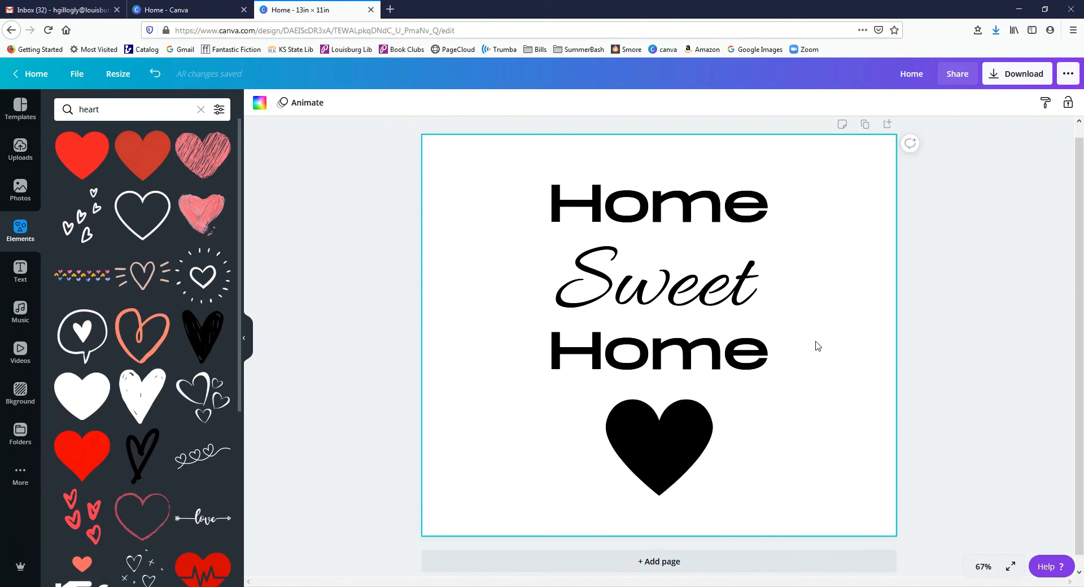
- Download the design as a PNG at size 1x, save Home.png to the computer, and dismiss the completion message
click(1019, 79)
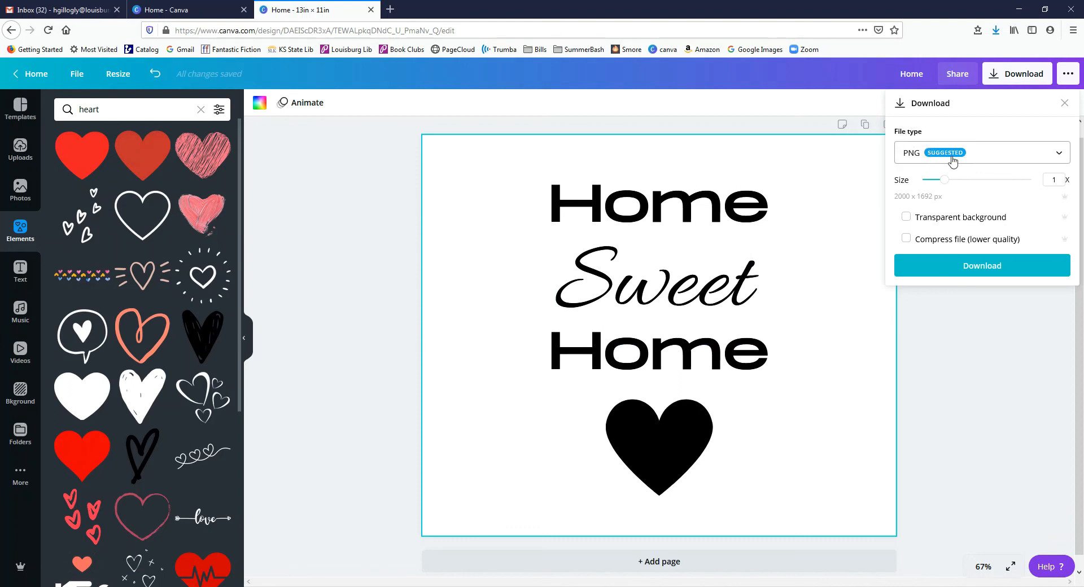
click(1011, 164)
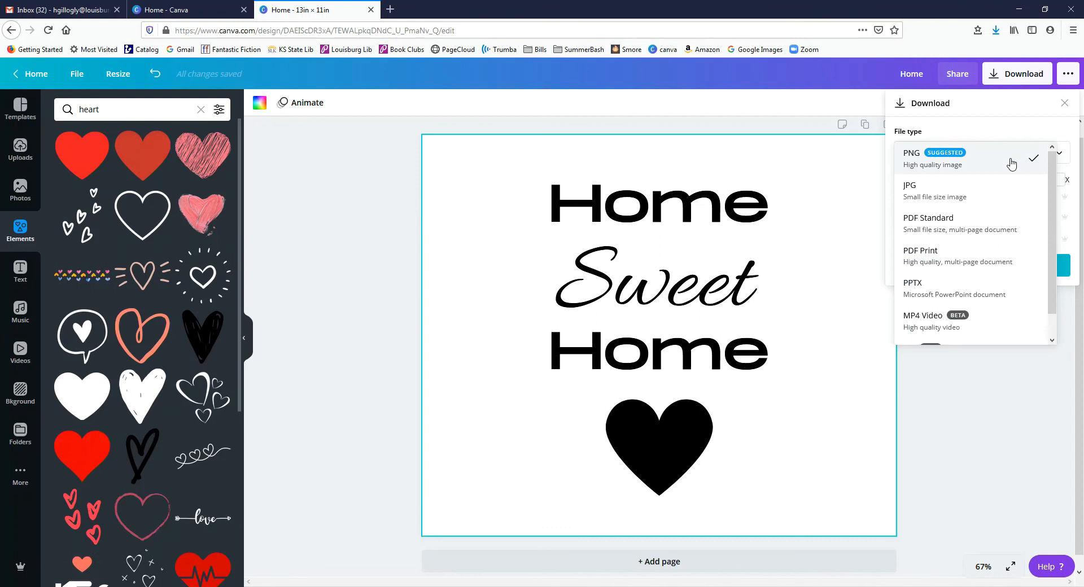
click(974, 168)
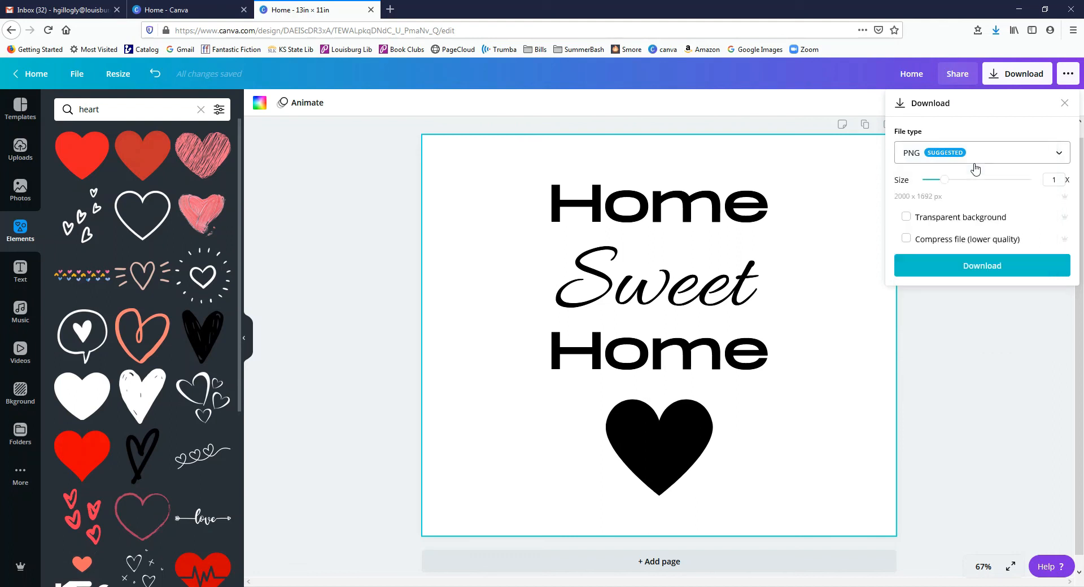
click(983, 272)
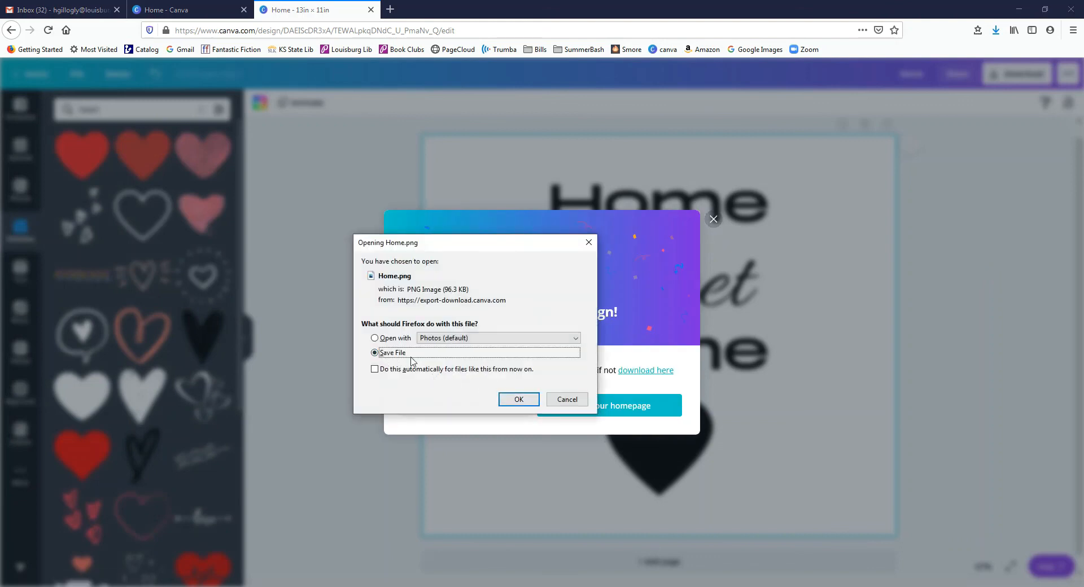
click(528, 402)
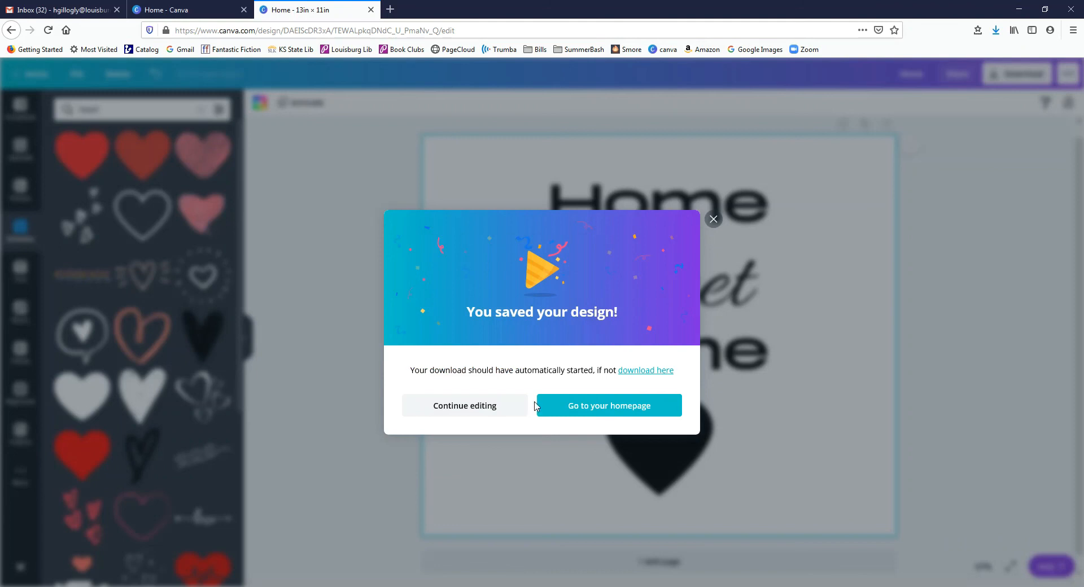
click(710, 224)
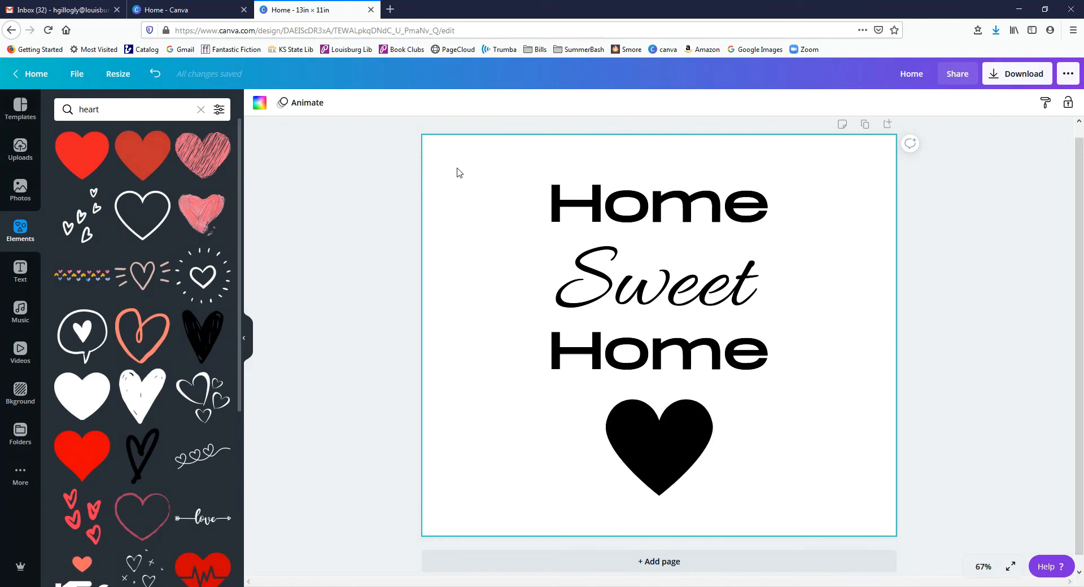
- Close the design, refresh the Canva homepage, and reopen the "Home" design from the recent designs
click(372, 10)
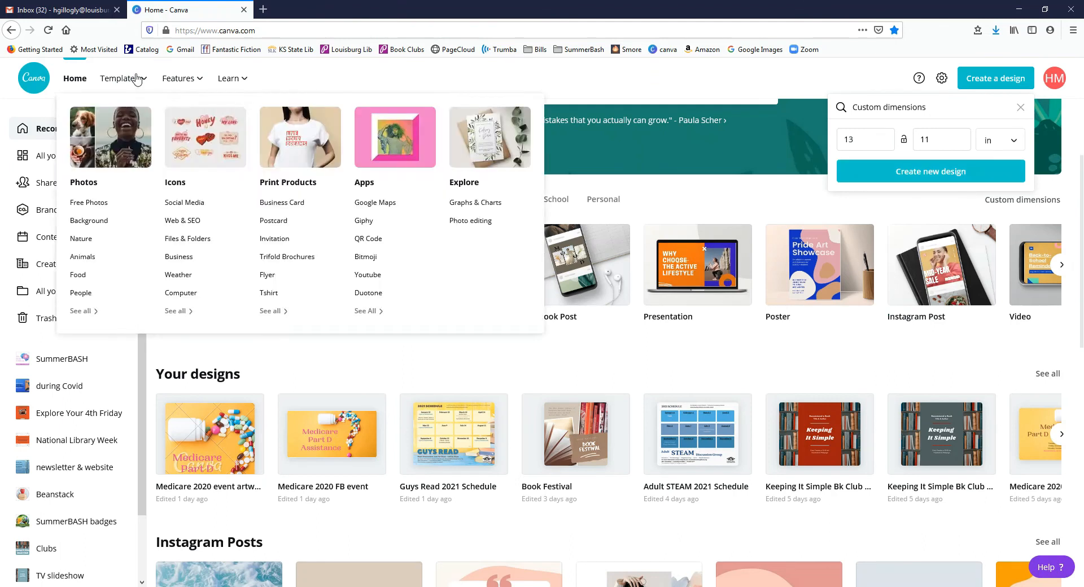
click(48, 30)
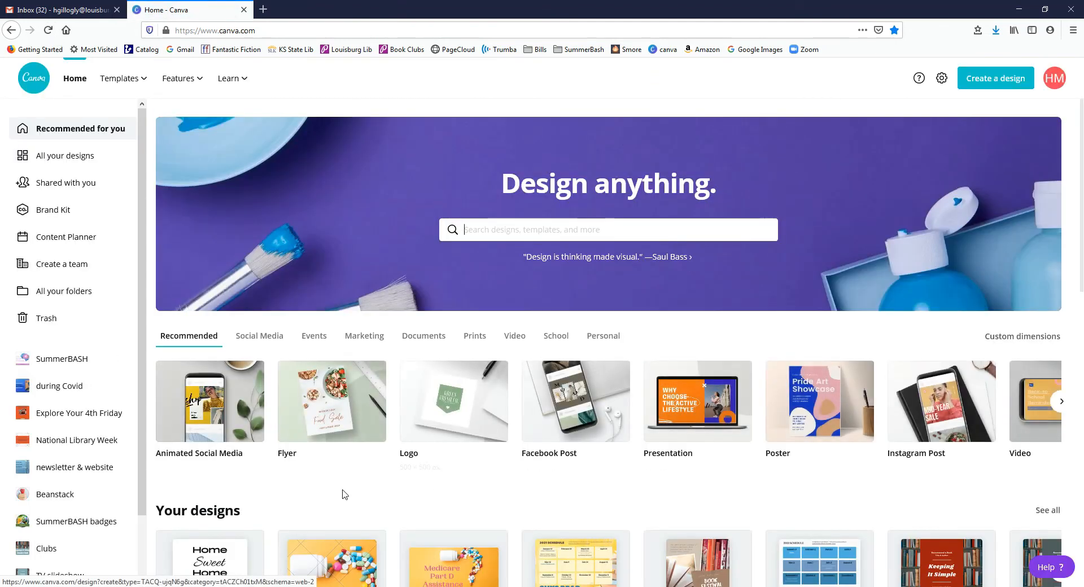
scroll(339, 497, down, 2)
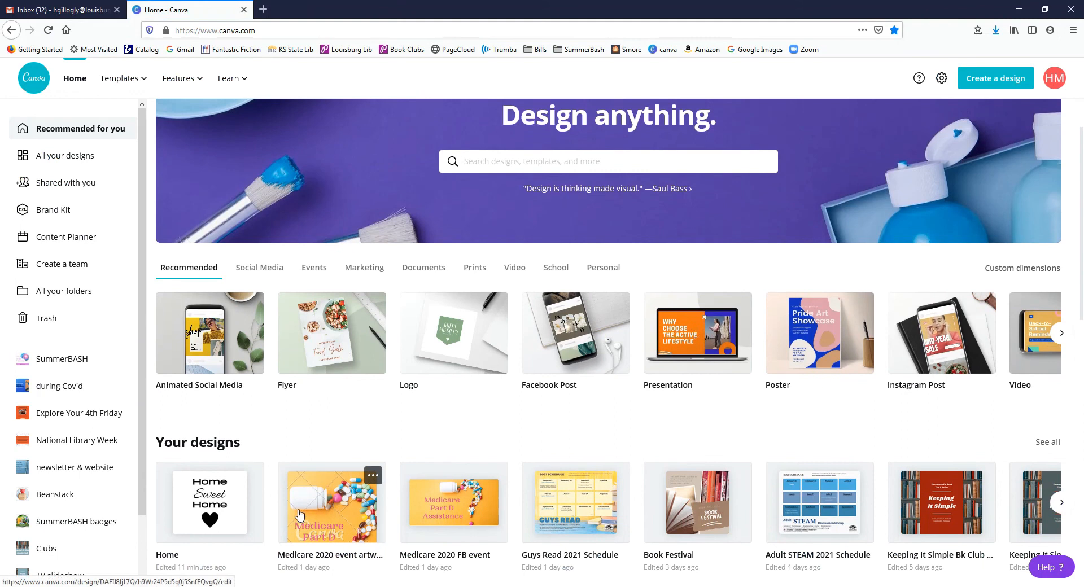
click(208, 504)
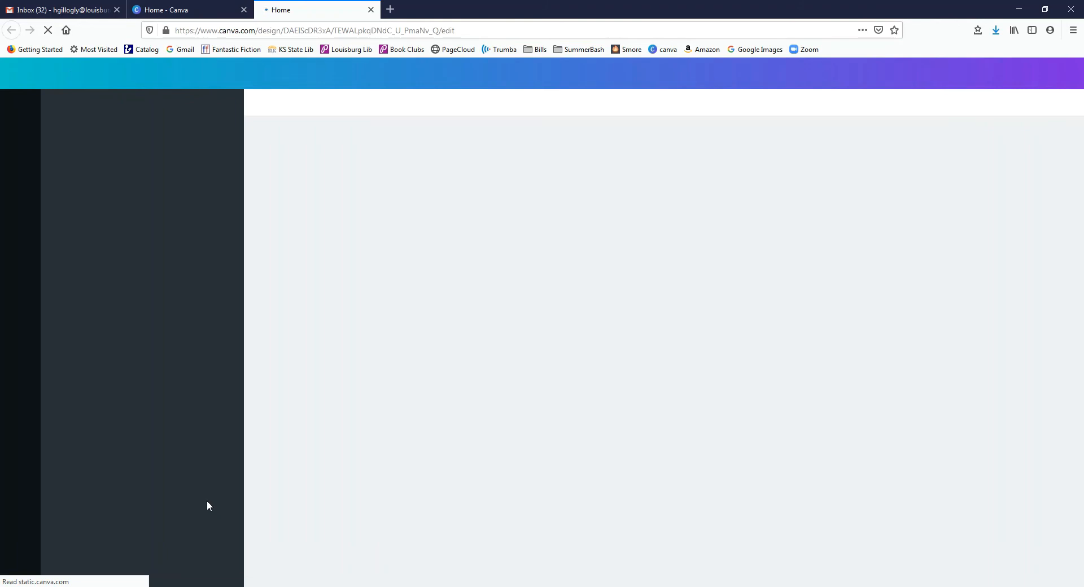